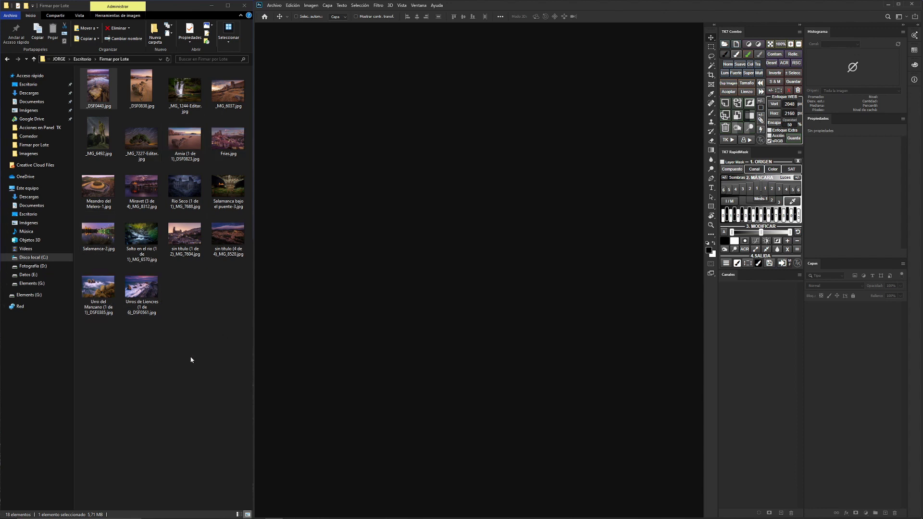
# Preview the first landscape photos of the folder in the Windows Photos viewer.
pyautogui.doubleClick(99, 89)
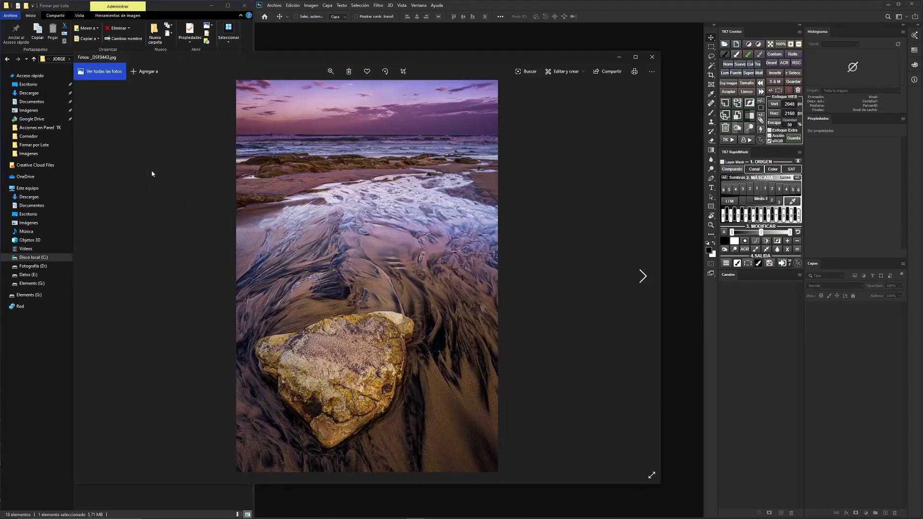
pyautogui.moveTo(296, 59); pyautogui.dragTo(340, 59)
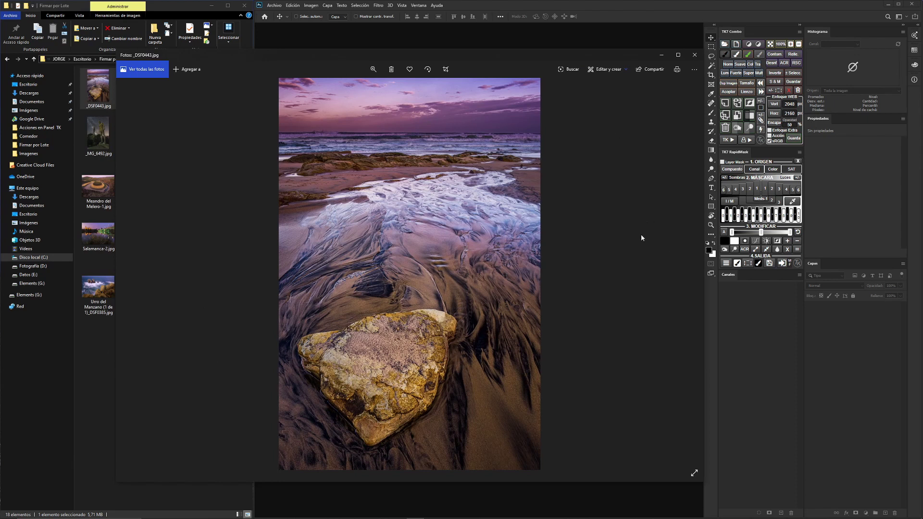
pyautogui.click(687, 273)
pyautogui.click(686, 272)
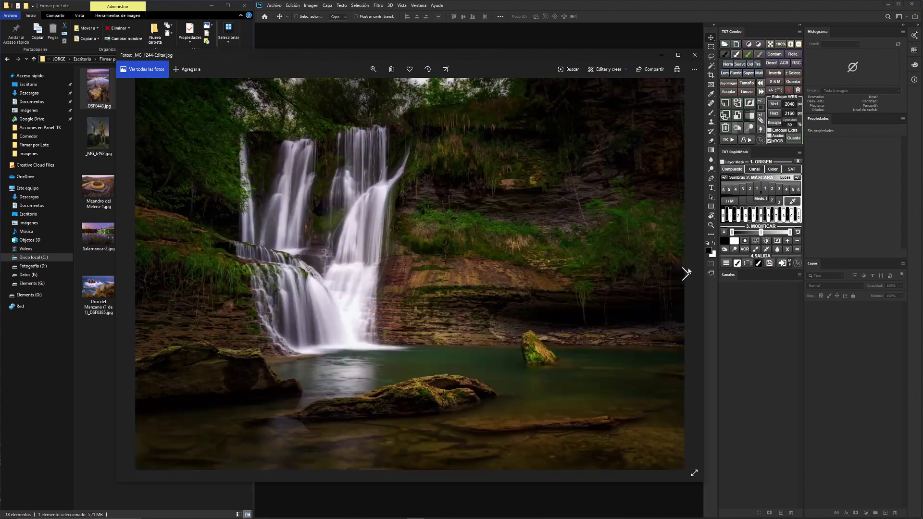
pyautogui.click(686, 273)
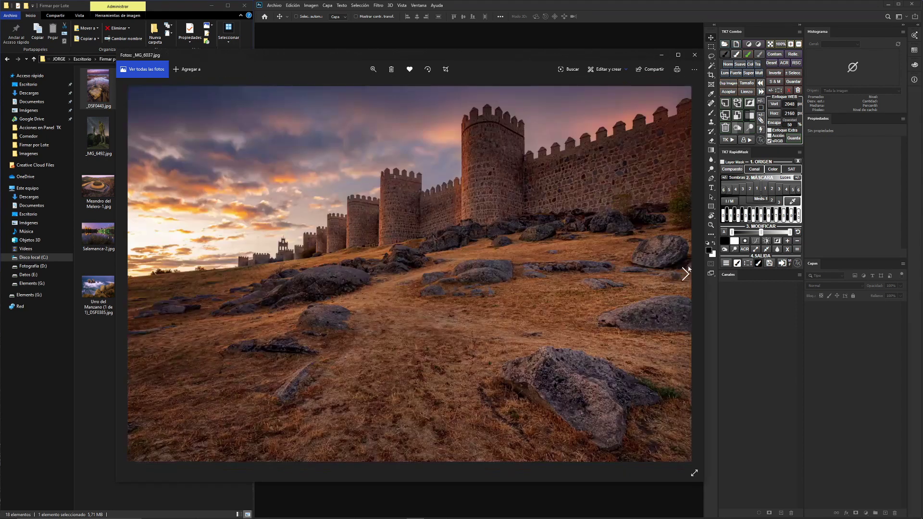
# Close the preview and open Archivo > Secuencias de comandos > Procesador de imágenes.
pyautogui.click(695, 55)
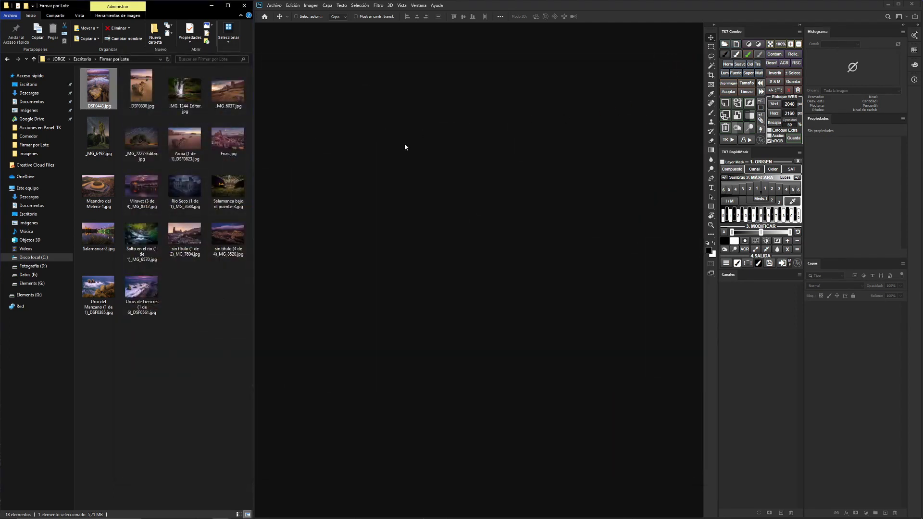
pyautogui.click(281, 6)
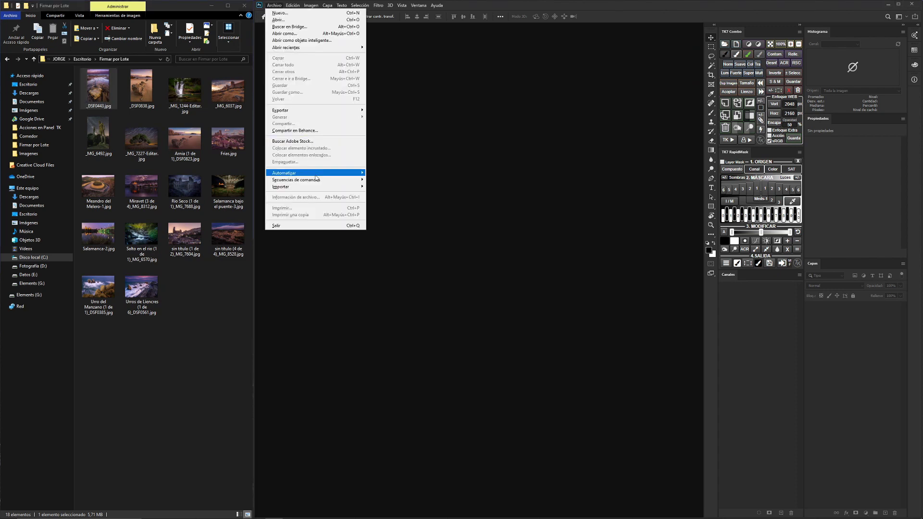
pyautogui.moveTo(303, 180)
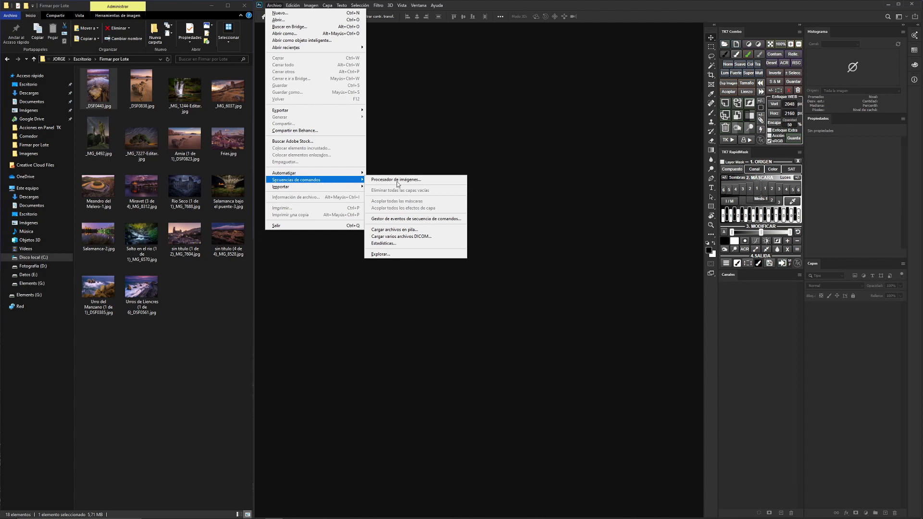
pyautogui.click(399, 180)
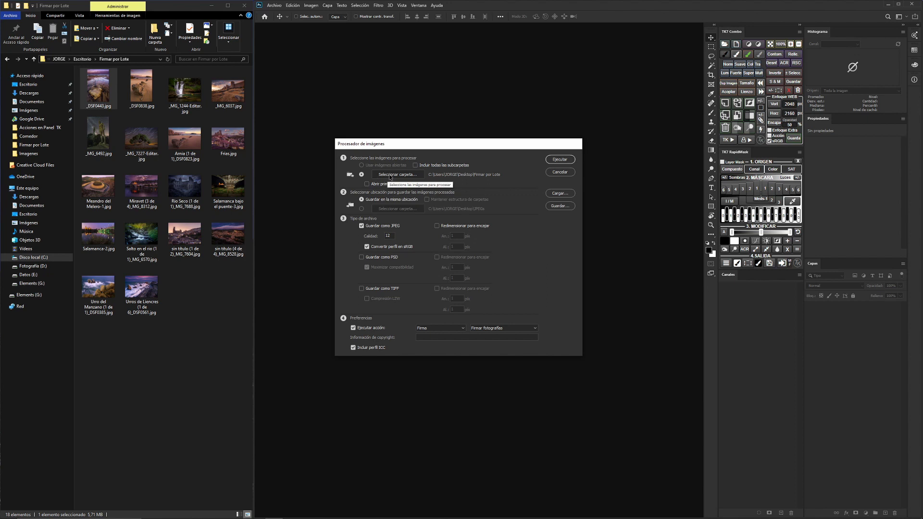
# Choose the Desktop folder Firmar por Lote as the Image Processor source.
pyautogui.click(389, 175)
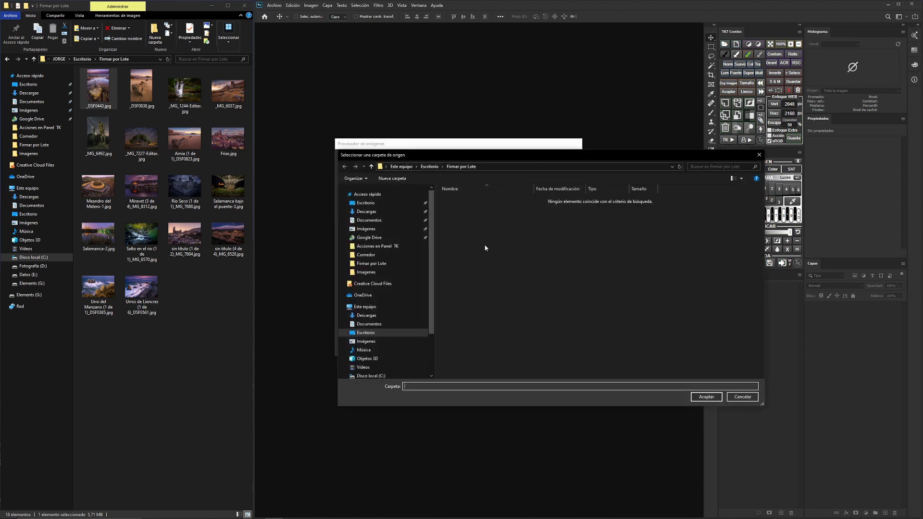
pyautogui.click(705, 397)
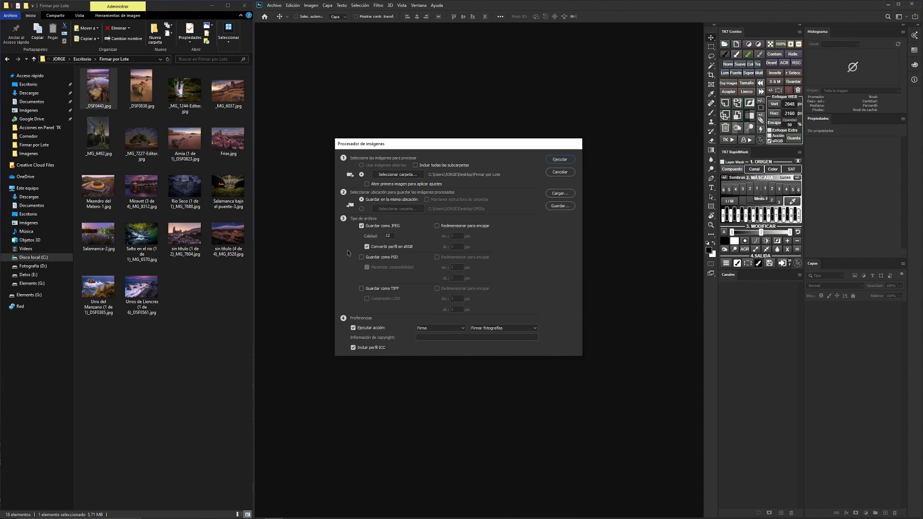
pyautogui.click(362, 257)
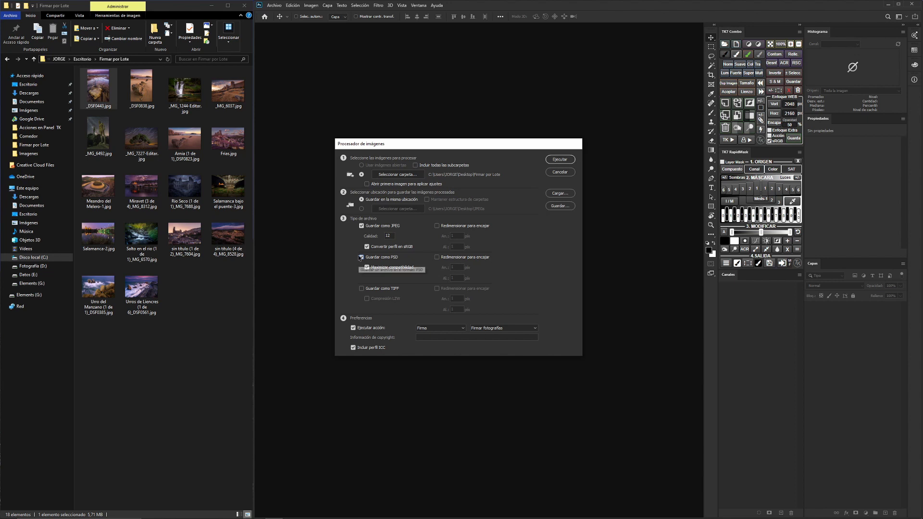
pyautogui.click(362, 258)
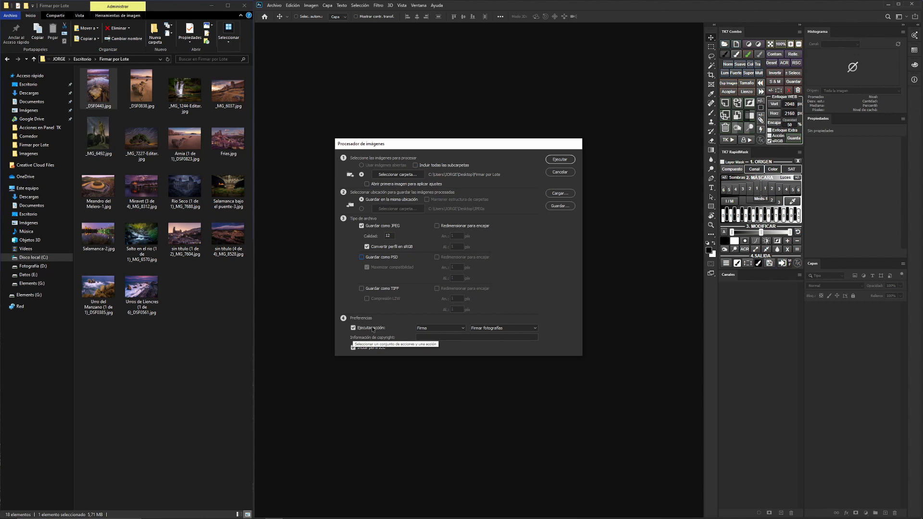
pyautogui.click(435, 329)
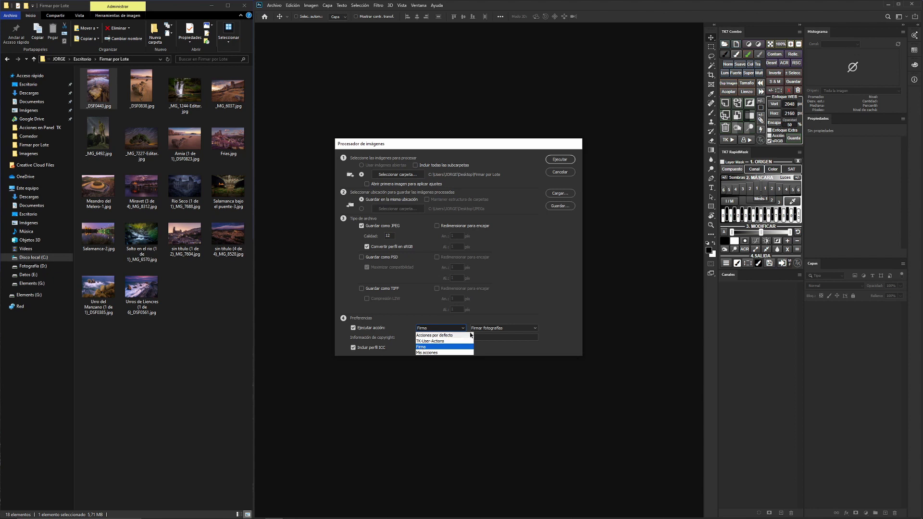
pyautogui.click(422, 347)
pyautogui.click(484, 329)
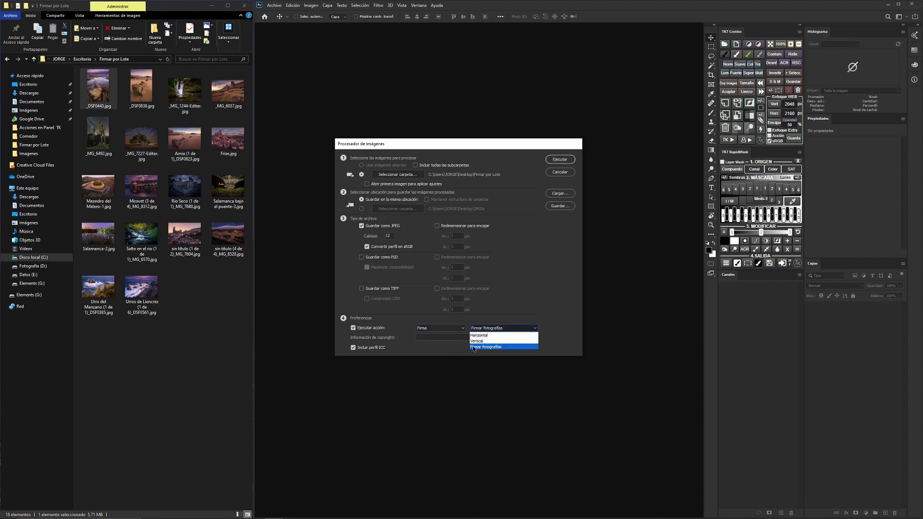
pyautogui.click(446, 349)
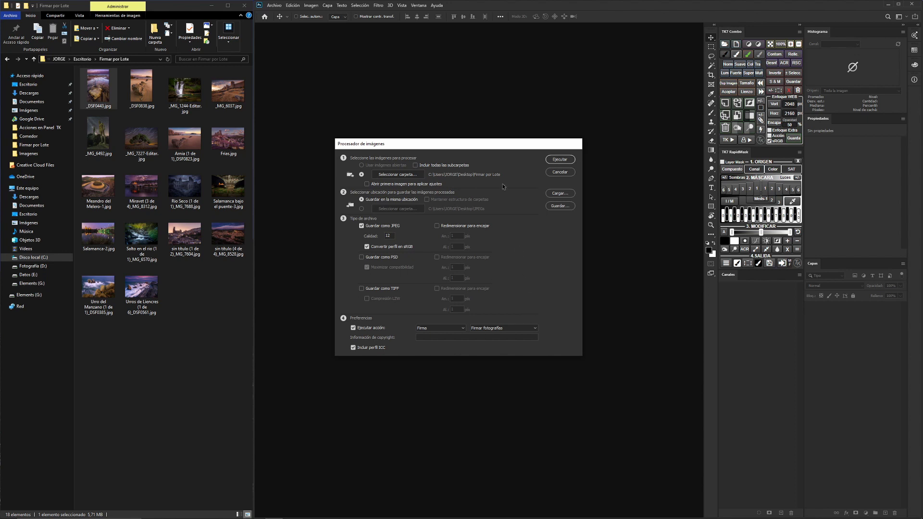
# Run the Image Processor batch on every photo in Firmar por Lote.
pyautogui.click(554, 160)
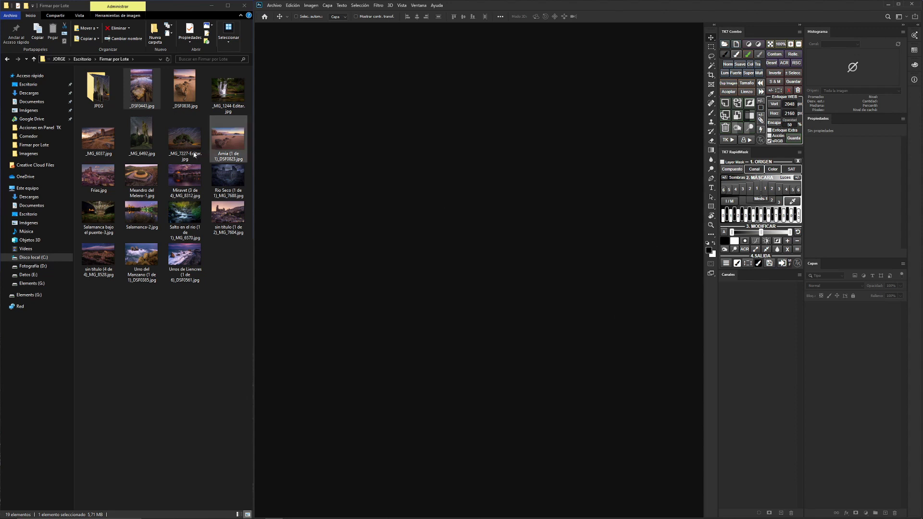
# Open the JPEG folder and view exported photos from the first through the Arnia beach photo.
pyautogui.doubleClick(100, 95)
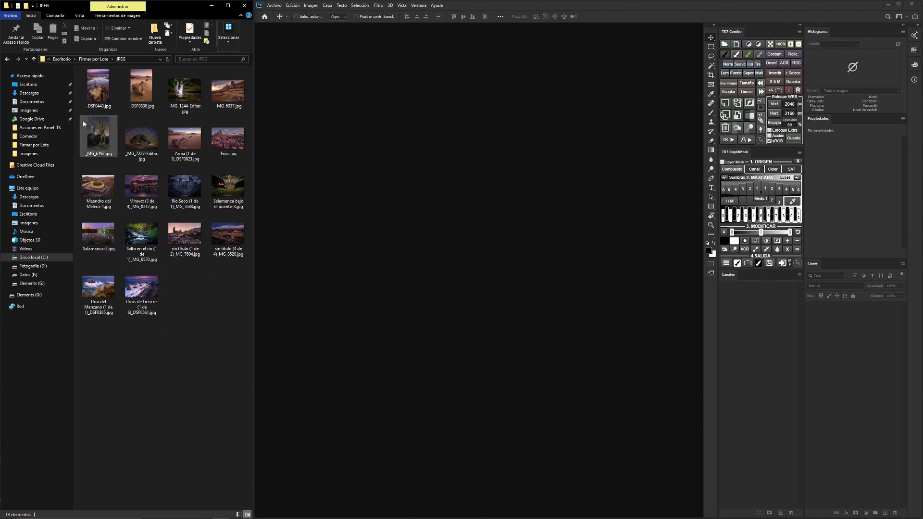
pyautogui.doubleClick(93, 89)
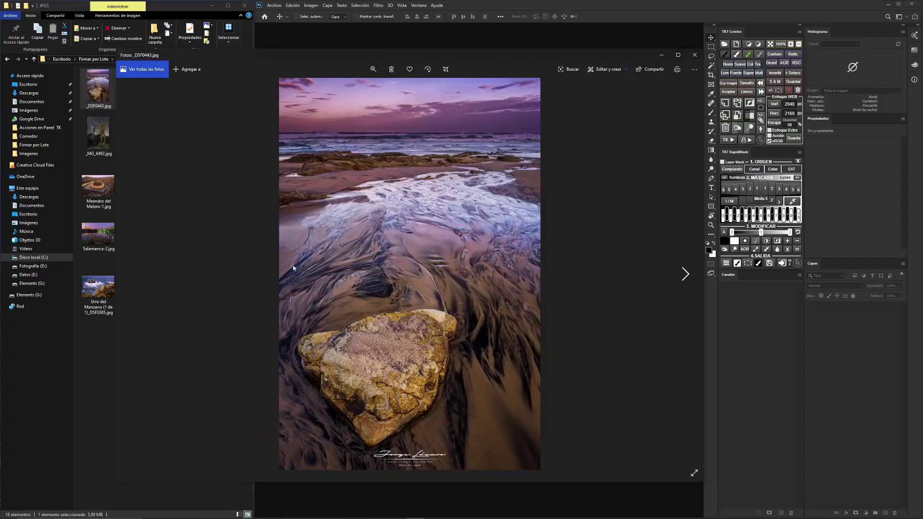
pyautogui.click(685, 274)
pyautogui.click(685, 274)
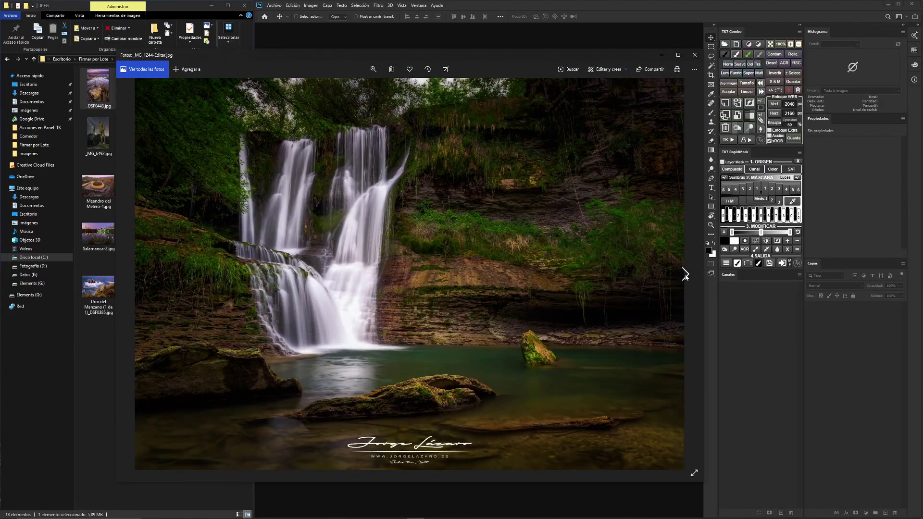
pyautogui.click(685, 274)
pyautogui.click(685, 274)
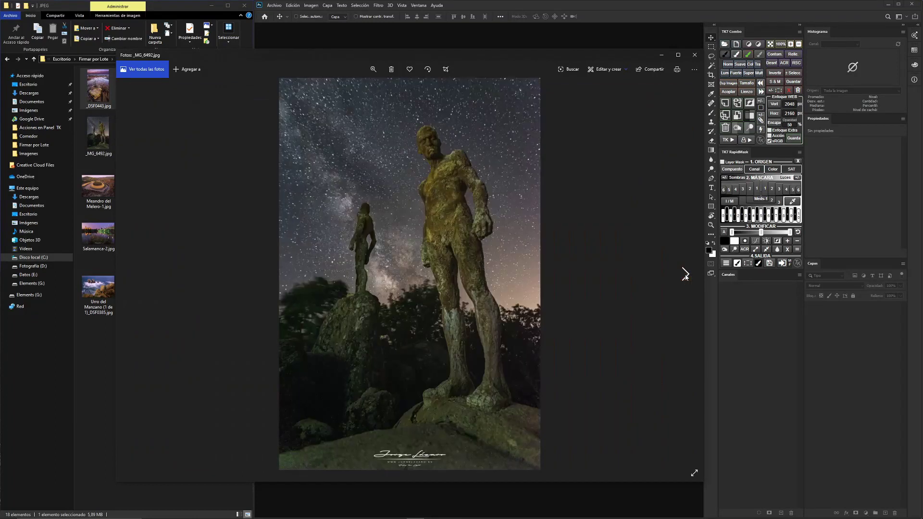
pyautogui.click(685, 274)
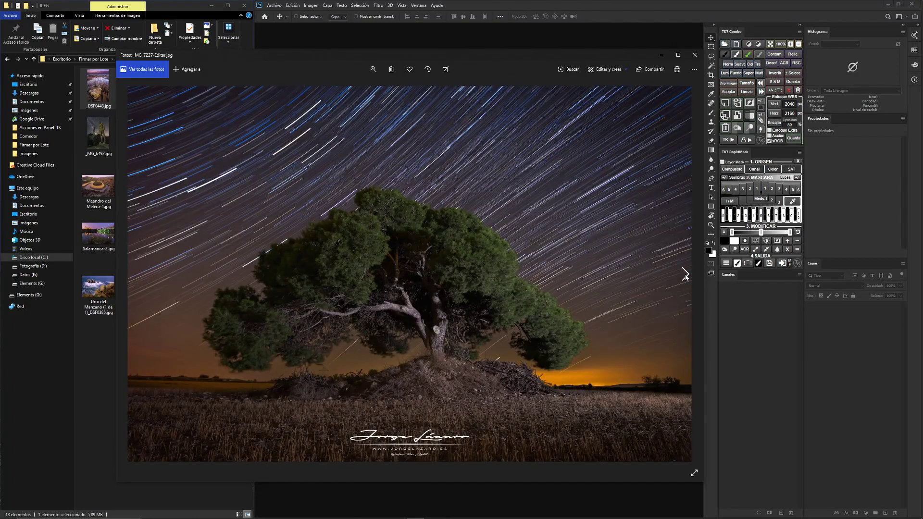
pyautogui.click(685, 275)
# Continue through the village, Miravet, Rio Seco and Salamanca photos to the last, then close the viewer.
pyautogui.click(685, 275)
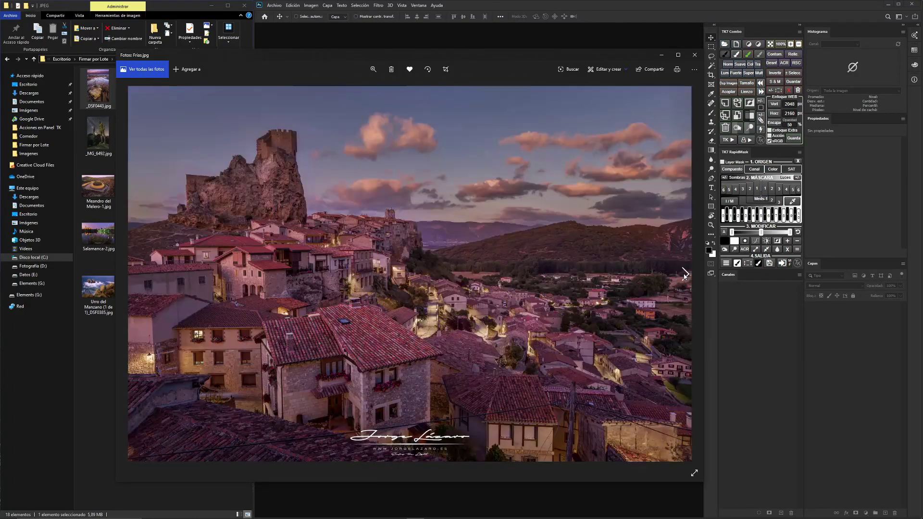
pyautogui.click(686, 275)
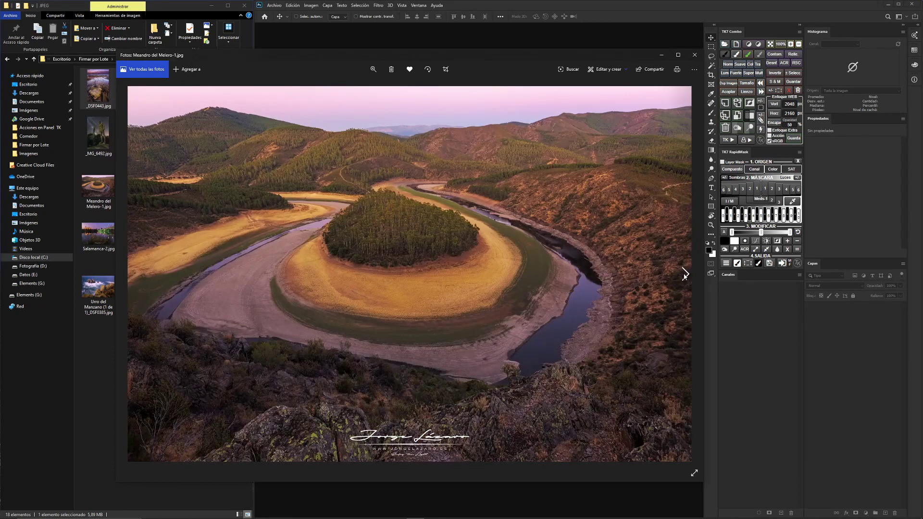
pyautogui.click(685, 275)
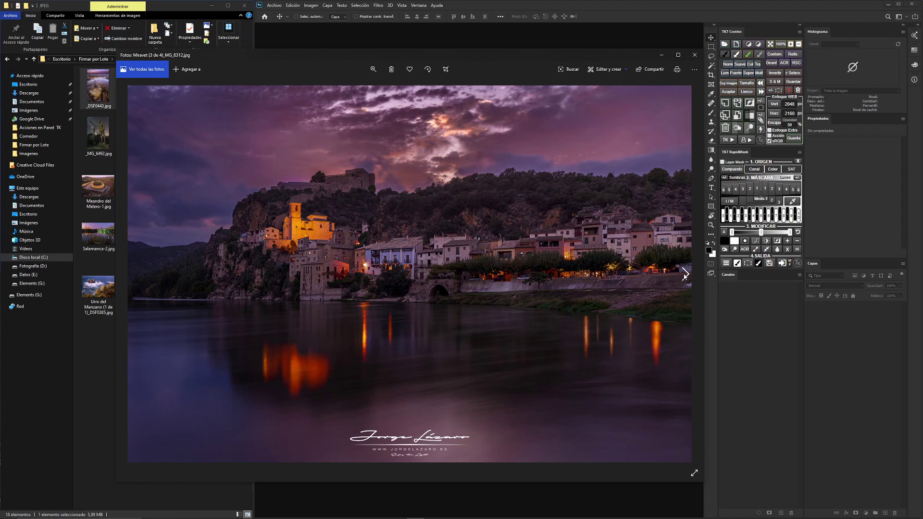
pyautogui.click(685, 275)
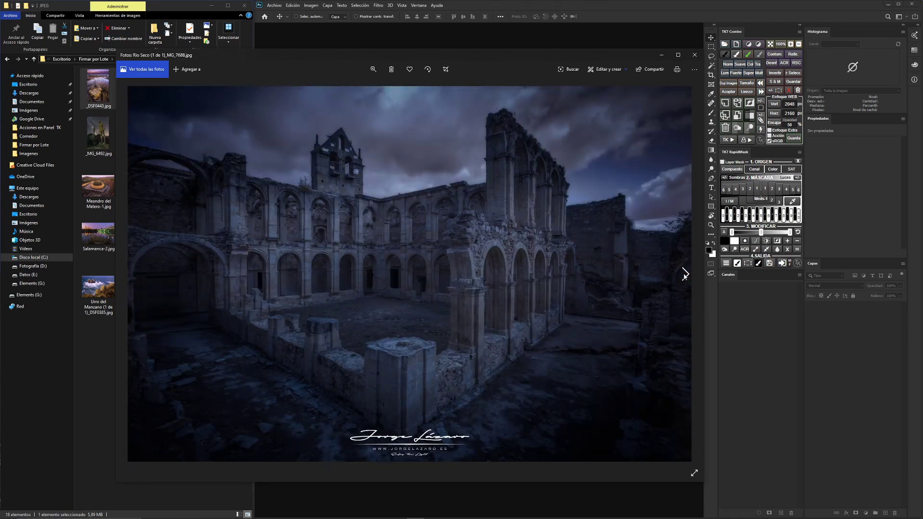
pyautogui.click(685, 275)
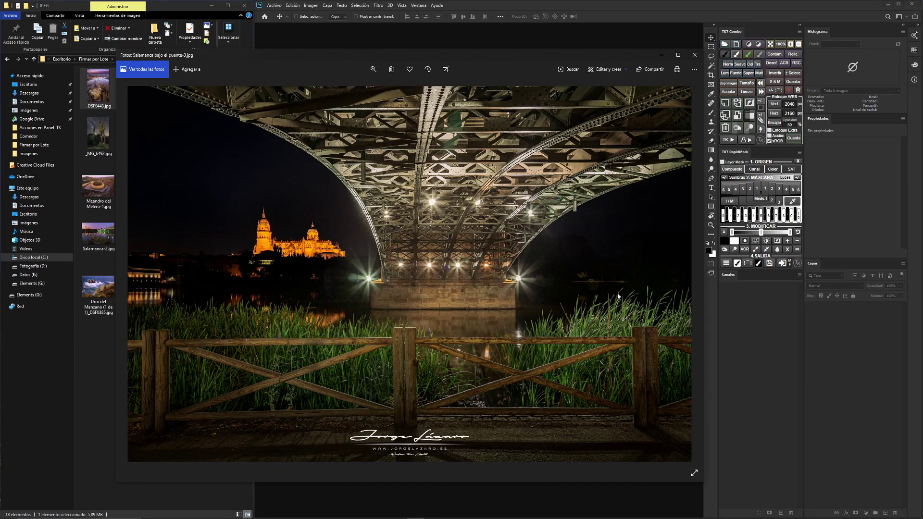
pyautogui.click(686, 278)
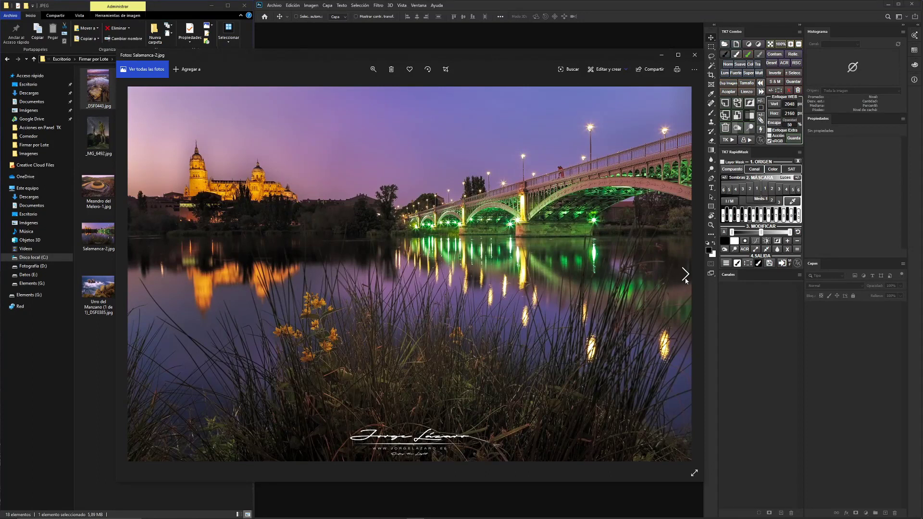
pyautogui.click(686, 277)
pyautogui.click(686, 278)
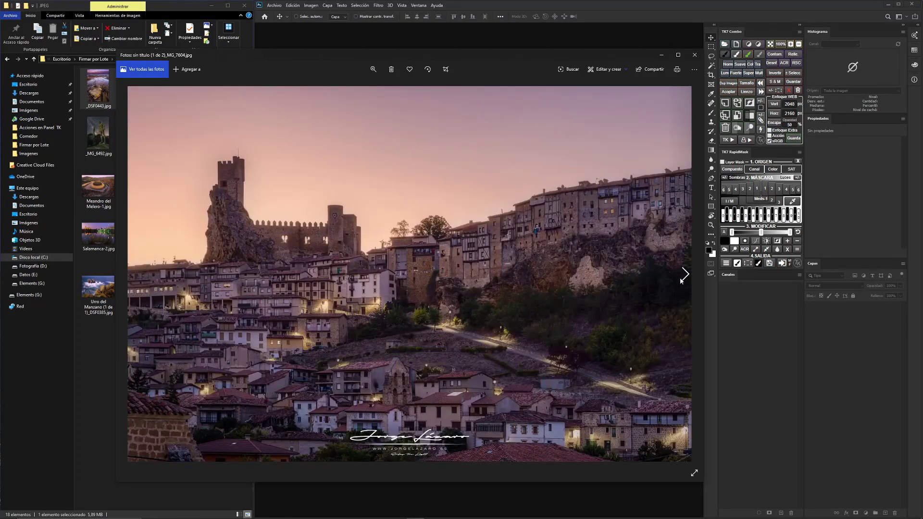
pyautogui.click(682, 279)
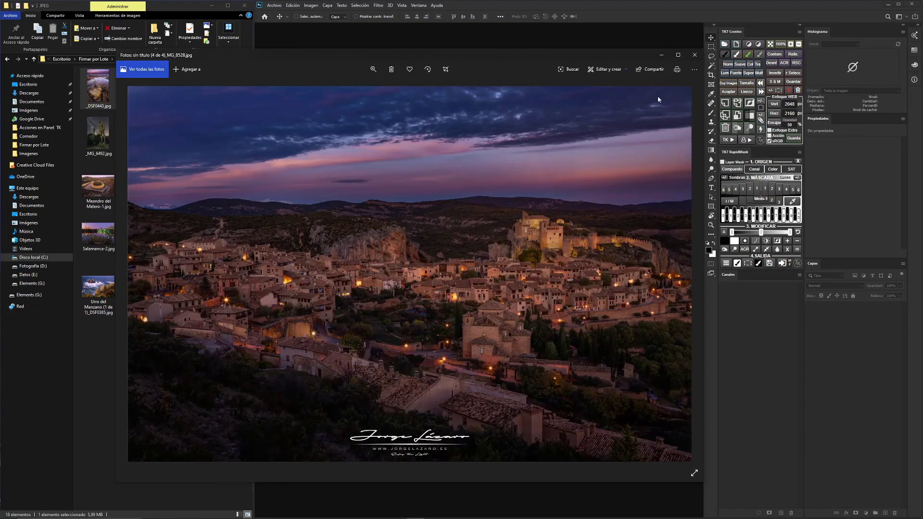
pyautogui.click(695, 55)
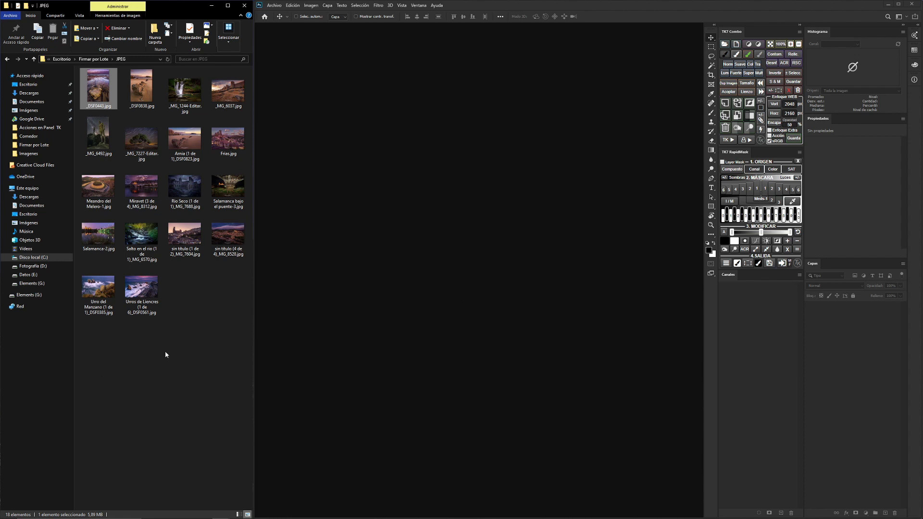
# Select all 18 exported JPEGs in the JPEG folder and delete them.
pyautogui.moveTo(90, 356); pyautogui.dragTo(219, 92)
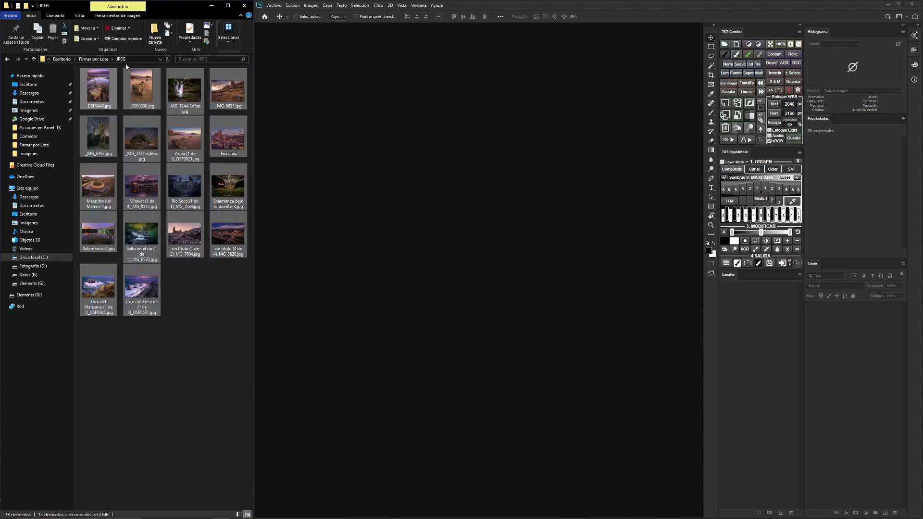
pyautogui.click(117, 28)
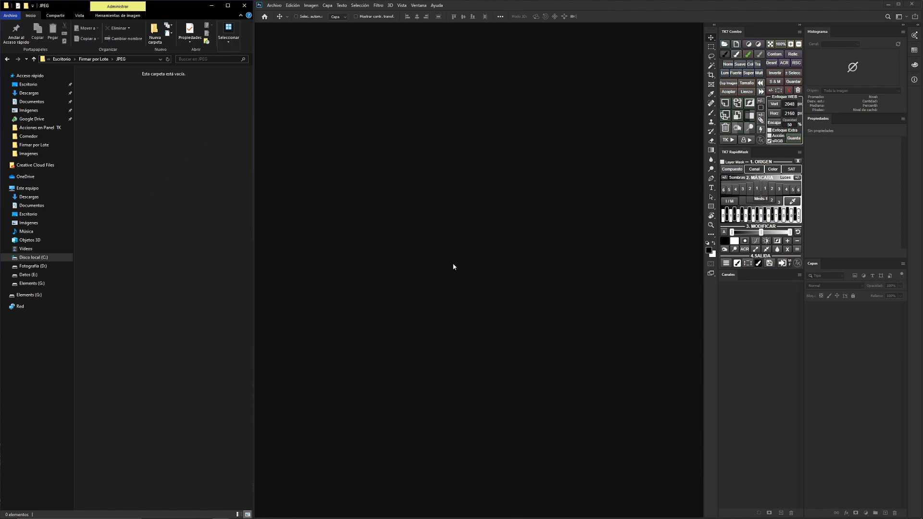
# Show the Acciones panel and expand the Mis acciones set.
pyautogui.click(418, 7)
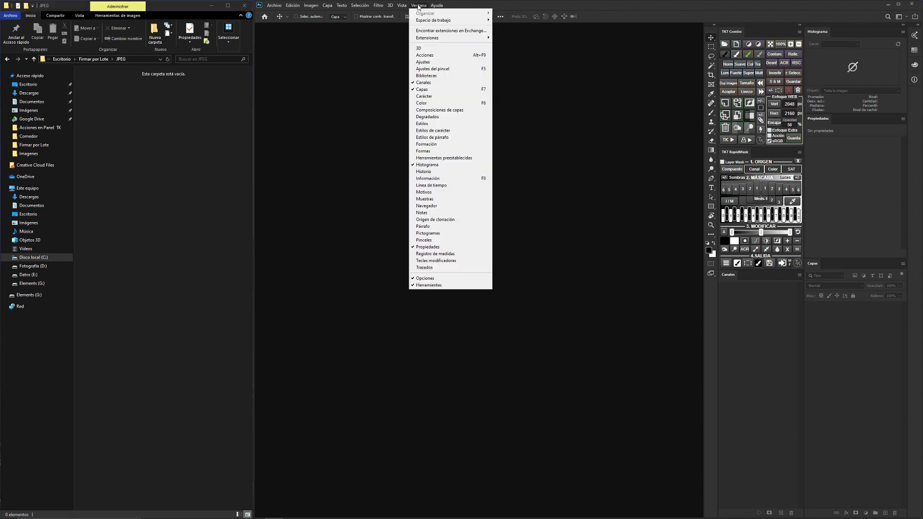
pyautogui.click(425, 55)
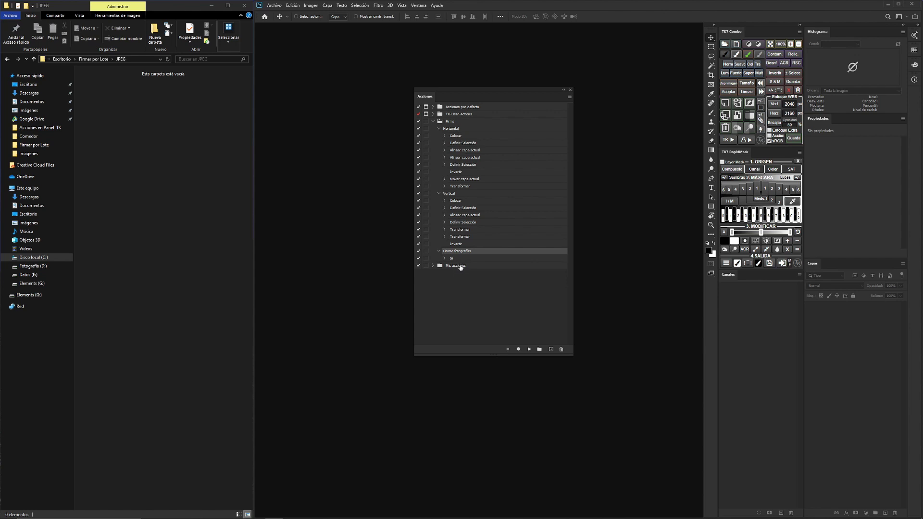
pyautogui.click(461, 267)
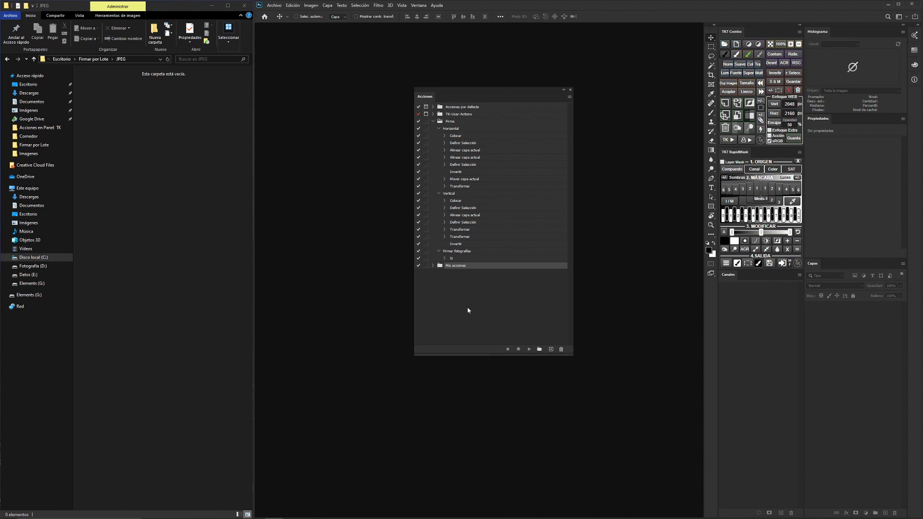
pyautogui.click(433, 266)
# Create a new action 'Firmar fotos por lote' in Mis acciones and start recording.
pyautogui.click(551, 349)
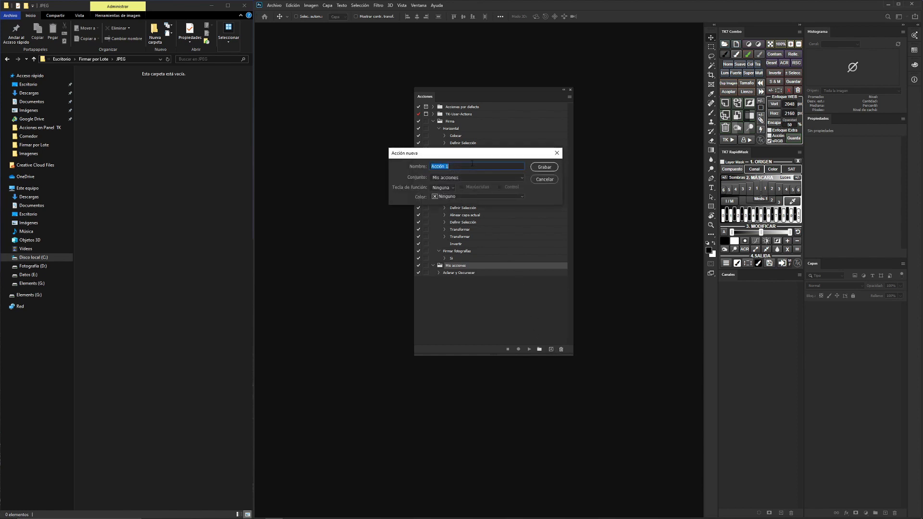
pyautogui.write('F')
pyautogui.write('ma')
pyautogui.write('go')
pyautogui.write('oto')
pyautogui.write('por lote')
pyautogui.click(544, 167)
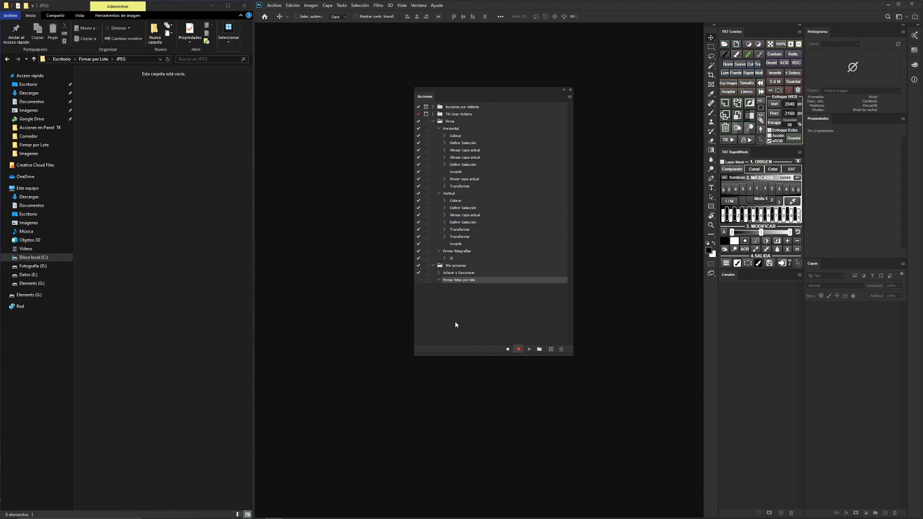
pyautogui.click(274, 5)
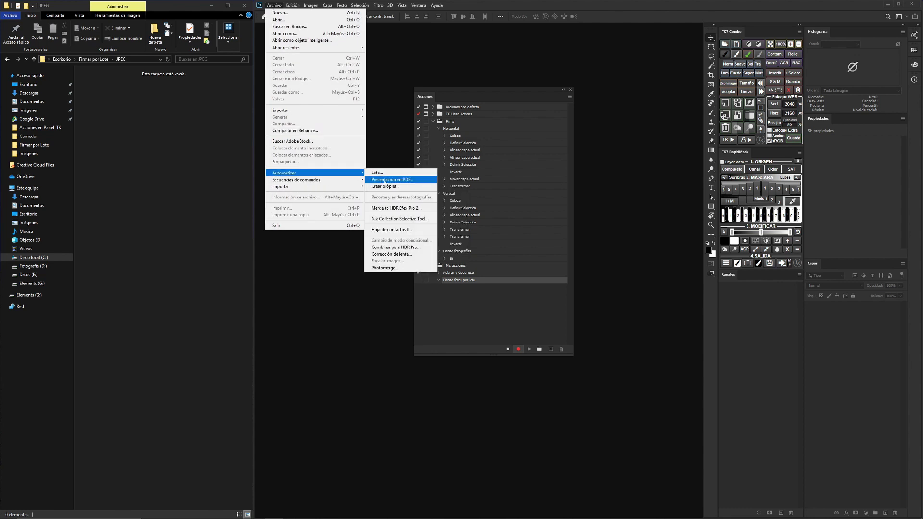
pyautogui.moveTo(296, 180)
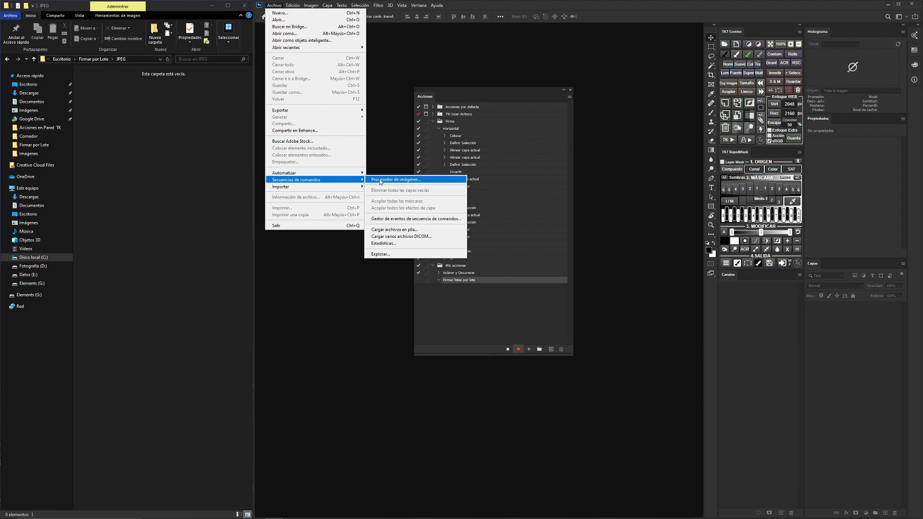
# Run the Procesador de imágenes batch with JPEG quality 12 and the Firmar fotografías action.
pyautogui.click(381, 180)
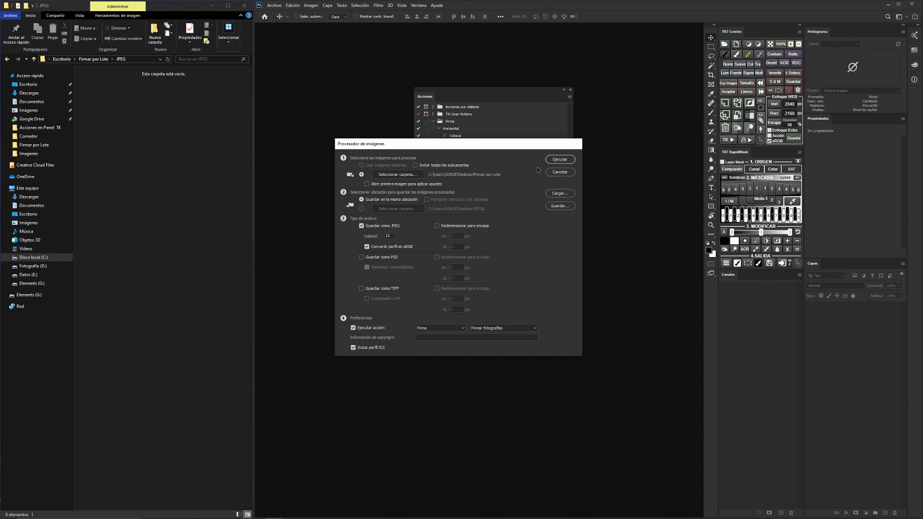
pyautogui.click(559, 160)
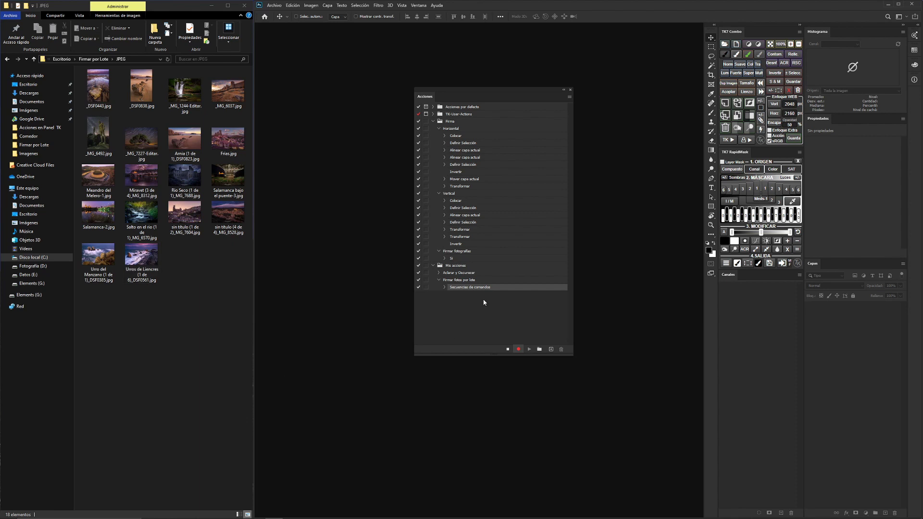
# Stop recording the Firmar fotos por lote action.
pyautogui.click(151, 361)
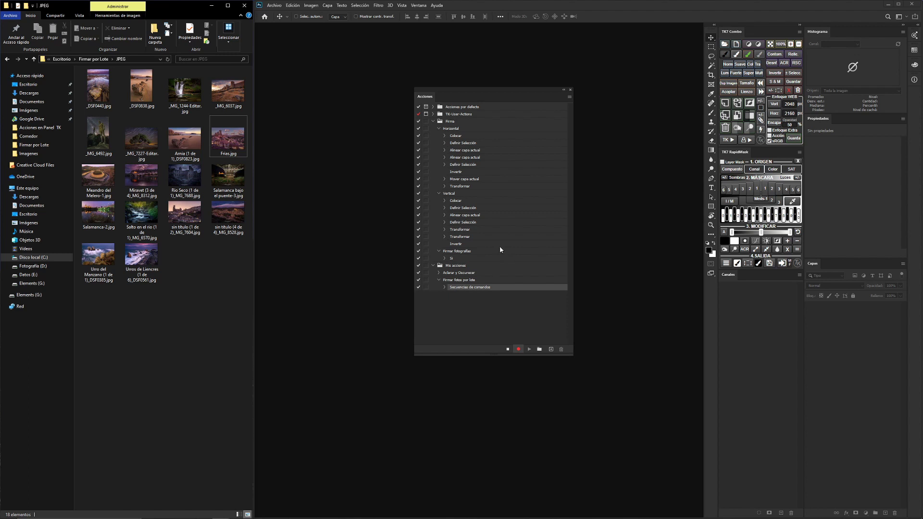
pyautogui.click(508, 350)
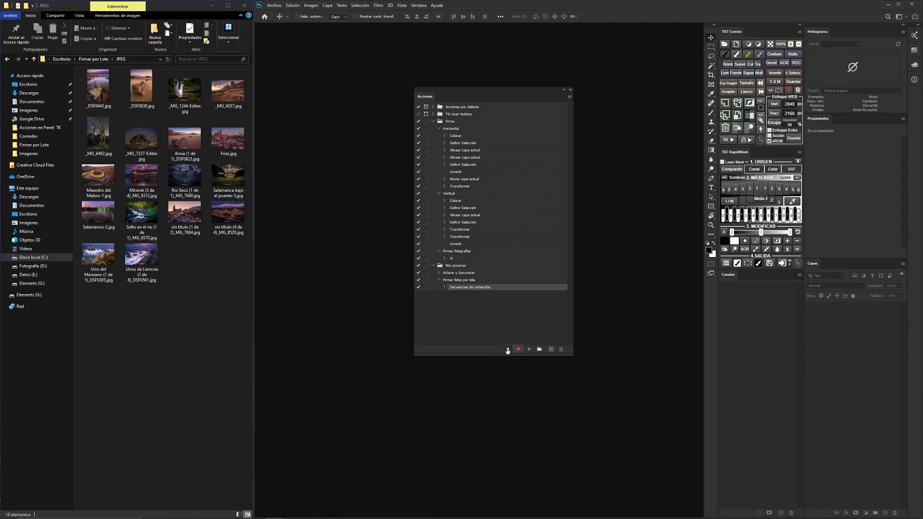
pyautogui.click(508, 350)
# Delete all generated JPEGs from the JPEG folder and select the Firmar fotos por lote action.
pyautogui.click(164, 324)
pyautogui.moveTo(88, 321)
pyautogui.mouseDown()
pyautogui.moveTo(206, 93)
pyautogui.moveTo(240, 72)
pyautogui.mouseUp()
pyautogui.press('Delete')
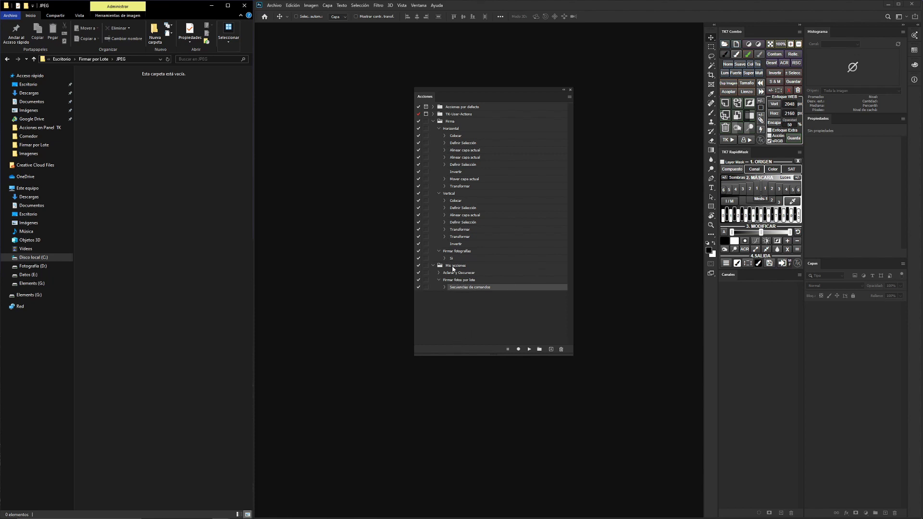
pyautogui.click(451, 281)
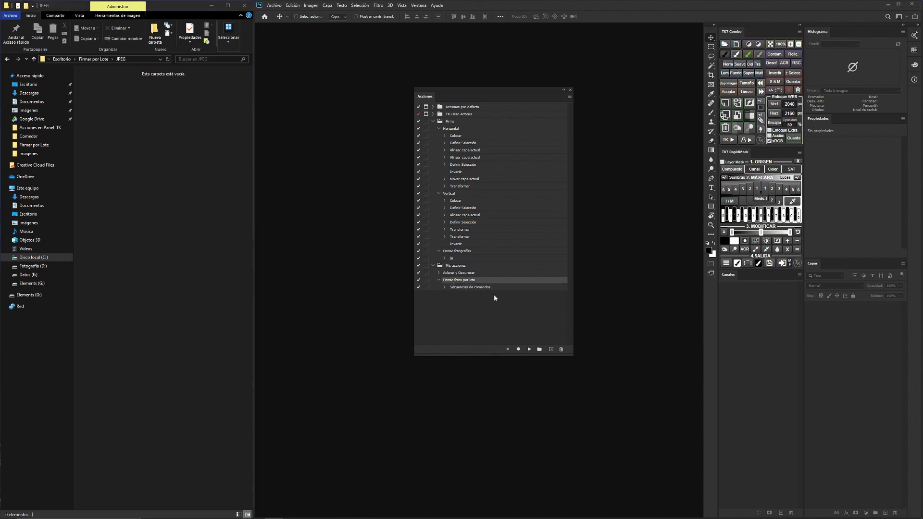
# Play the Firmar fotos por lote action and confirm Ejecutar to regenerate the 18 signed JPEGs.
pyautogui.click(529, 349)
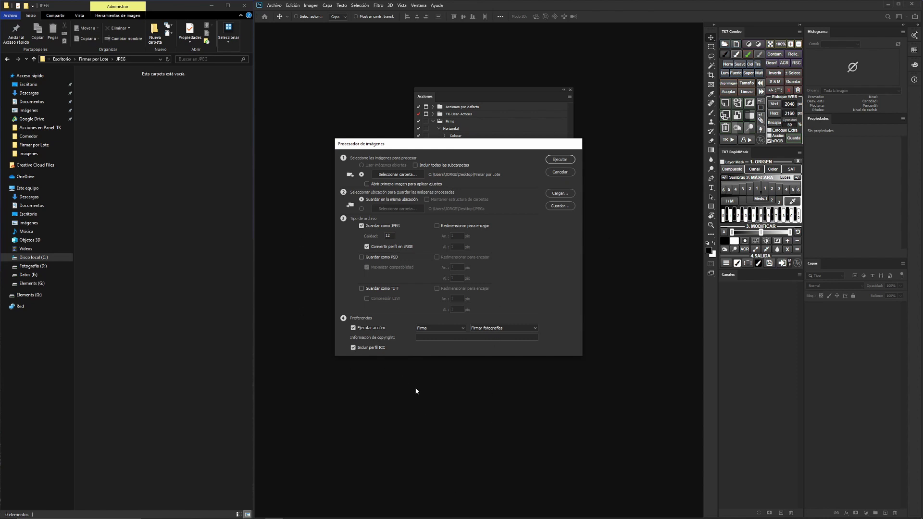
pyautogui.click(565, 161)
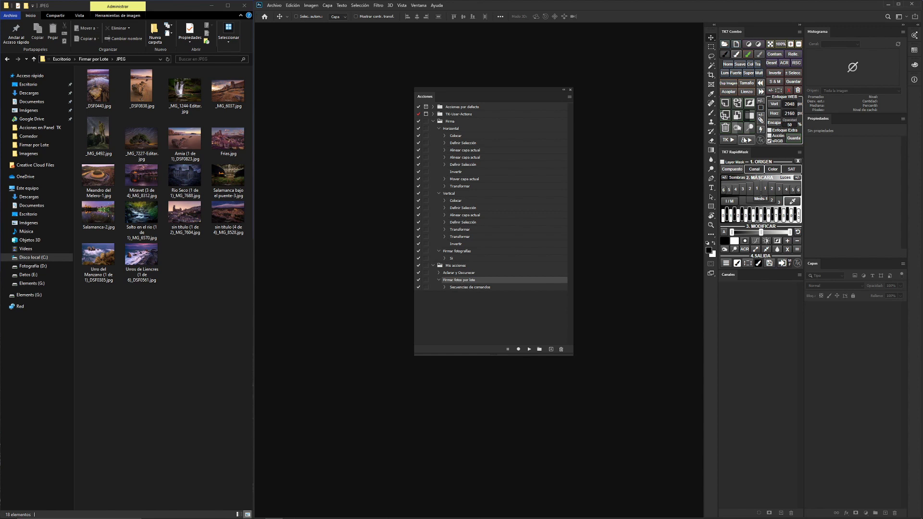
# In the TK panel's user actions, expand TK-User-Actions and select user action #3.
pyautogui.click(744, 140)
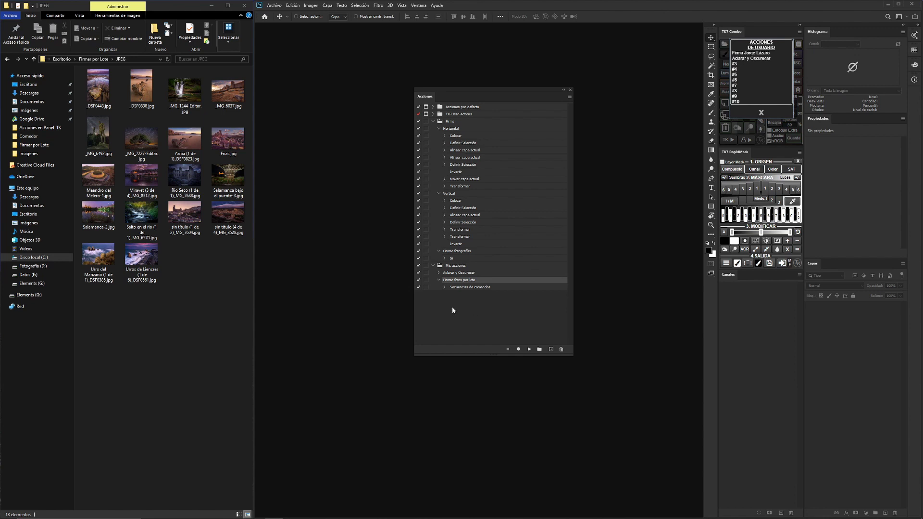
pyautogui.click(438, 317)
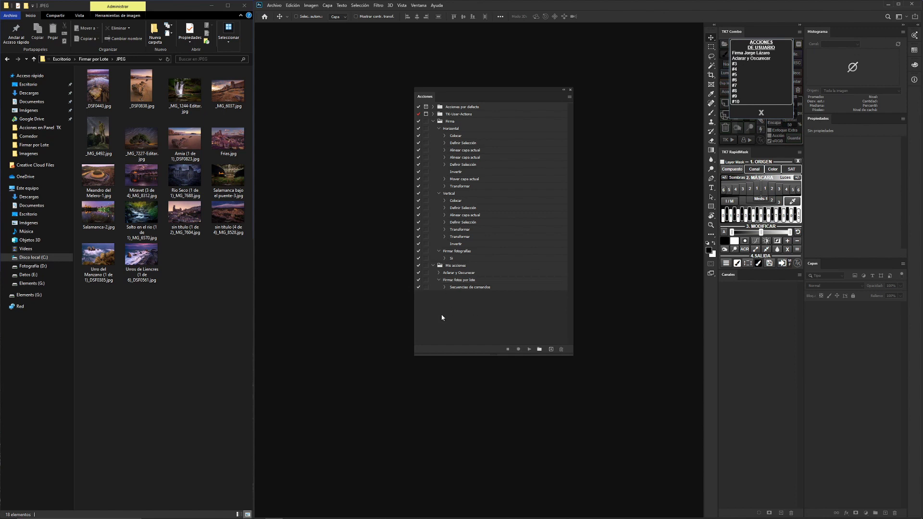
pyautogui.click(433, 114)
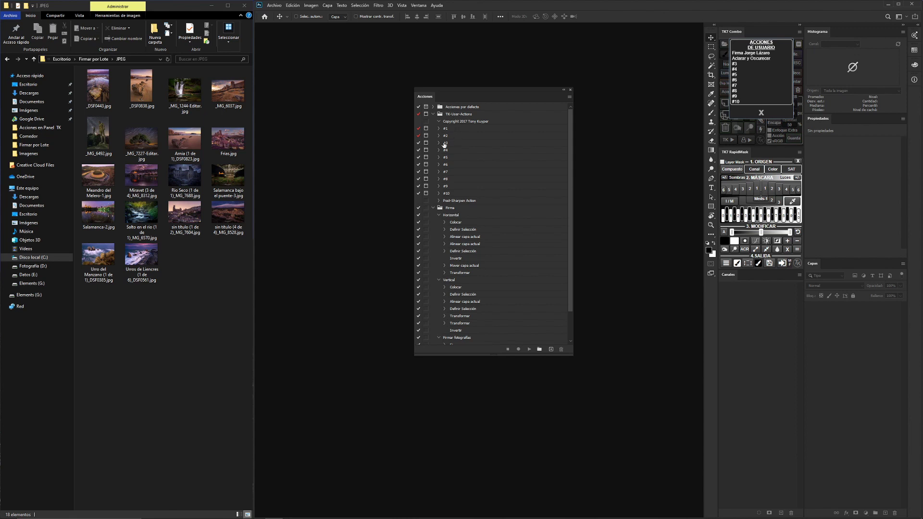
pyautogui.click(444, 143)
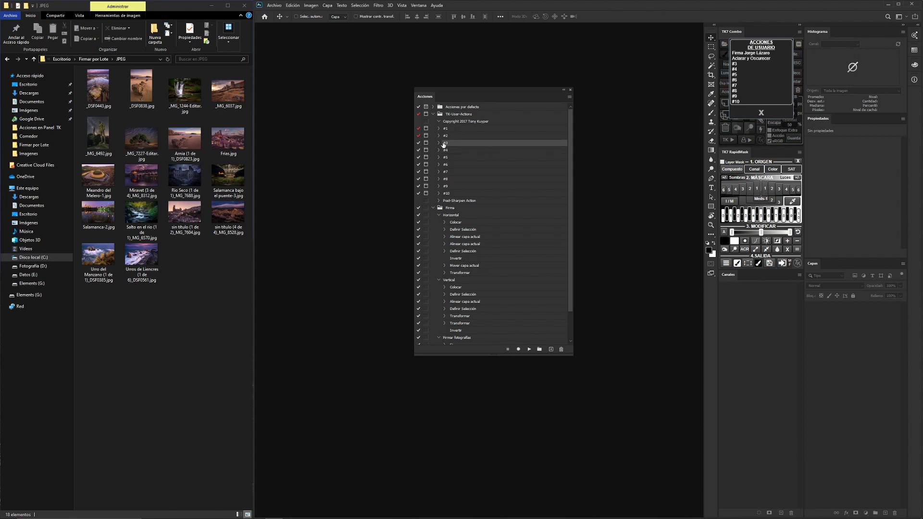
pyautogui.click(440, 144)
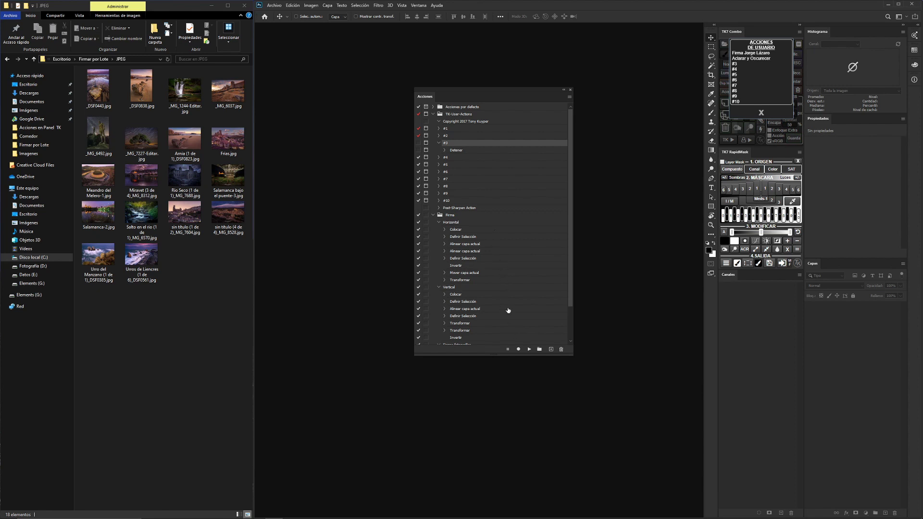
# Start recording into #3, choose 'Firmar fotos por lote', and select all exported JPEGs in Explorer.
pyautogui.click(519, 350)
pyautogui.scroll(-3, 568, 308)
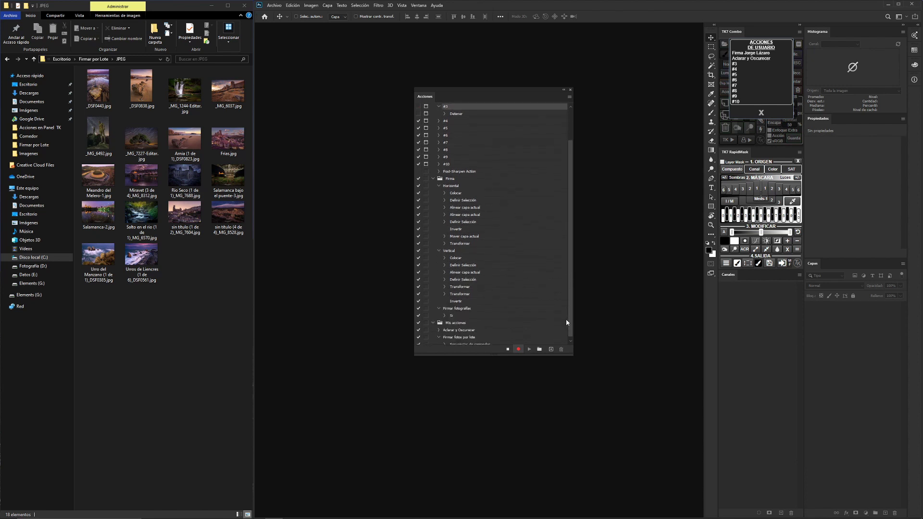
pyautogui.click(462, 335)
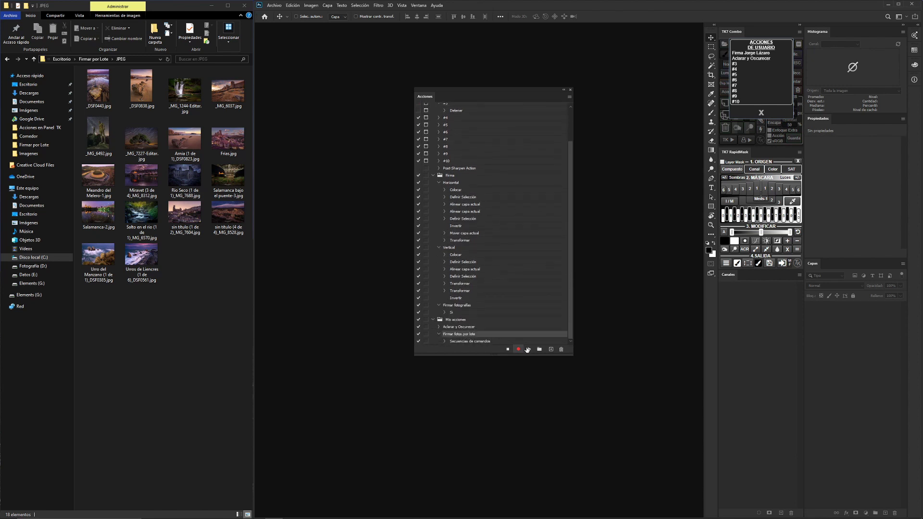
pyautogui.moveTo(93, 318); pyautogui.dragTo(202, 84)
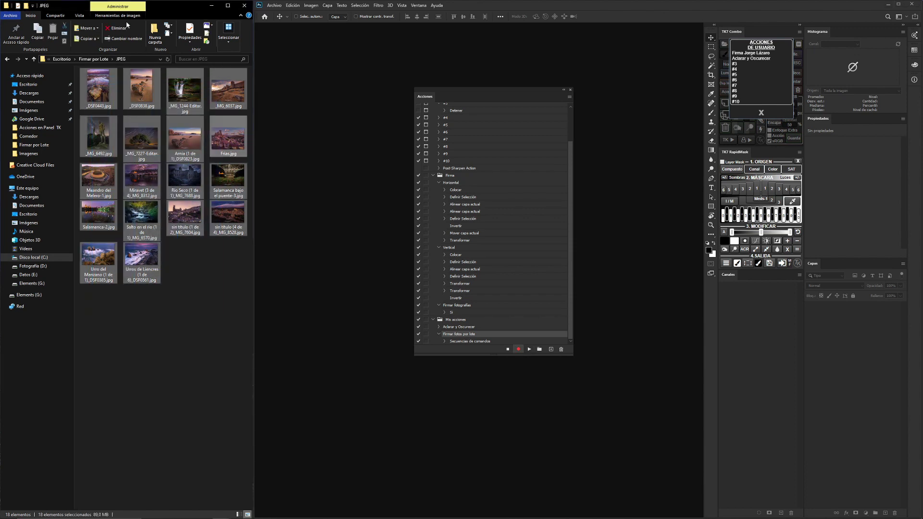
# Delete the old JPEGs, play 'Firmar fotos por lote' through Image Processor, then stop recording #3.
pyautogui.click(117, 29)
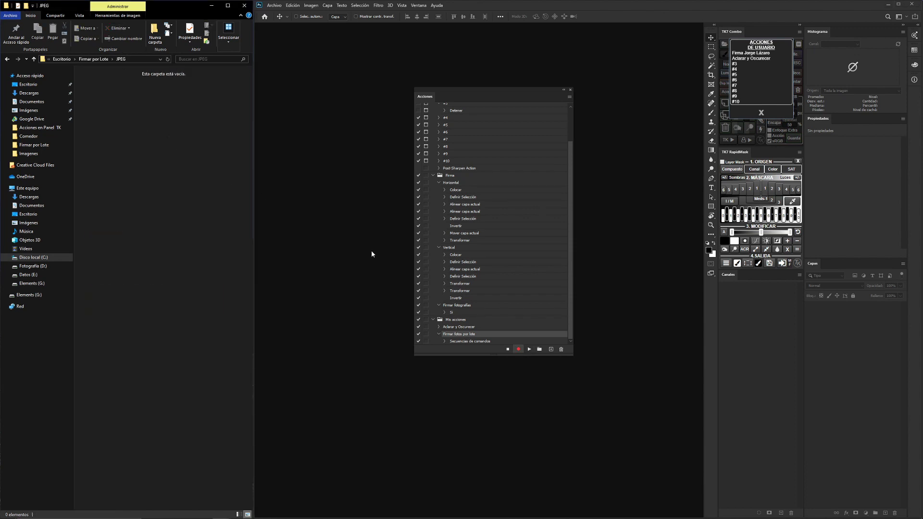
pyautogui.click(476, 336)
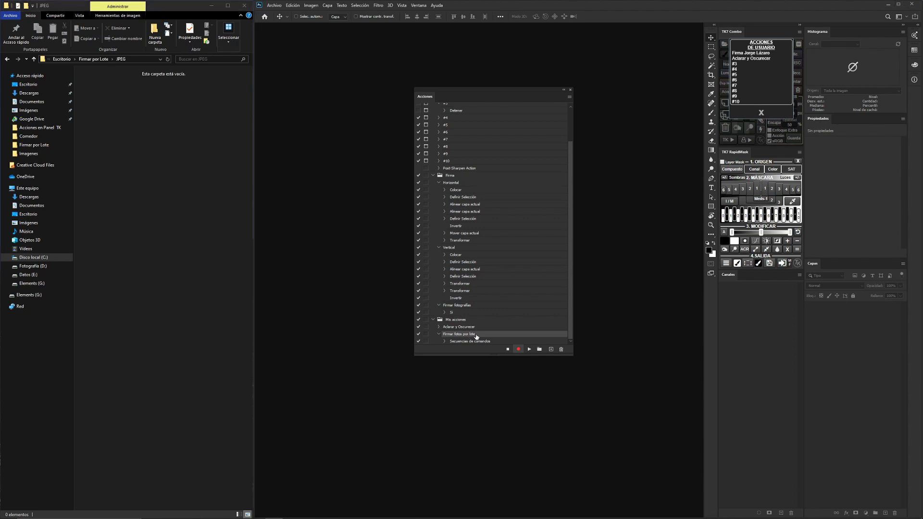
pyautogui.click(528, 349)
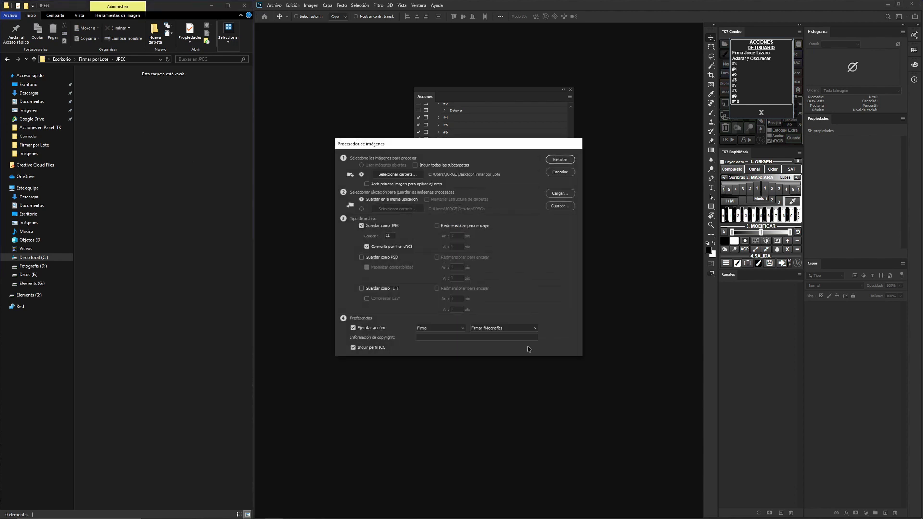
pyautogui.click(559, 159)
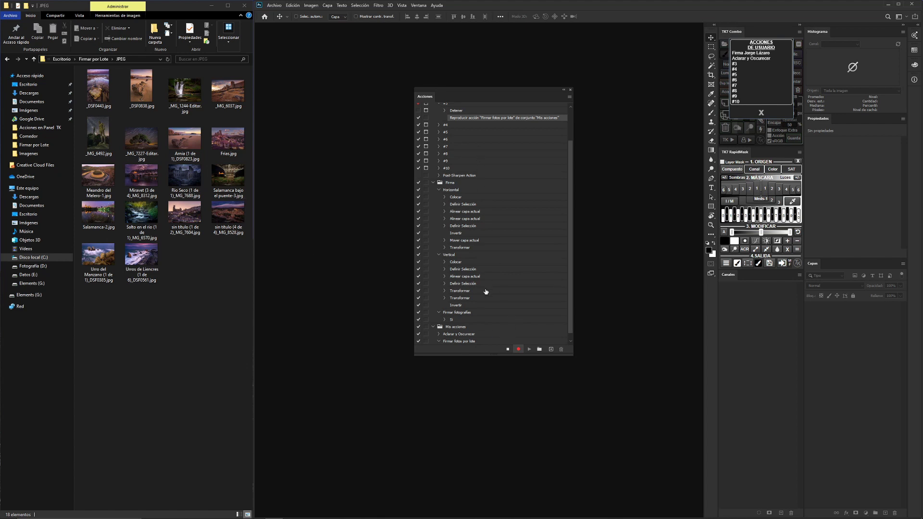
pyautogui.click(508, 349)
pyautogui.scroll(1, 441, 151)
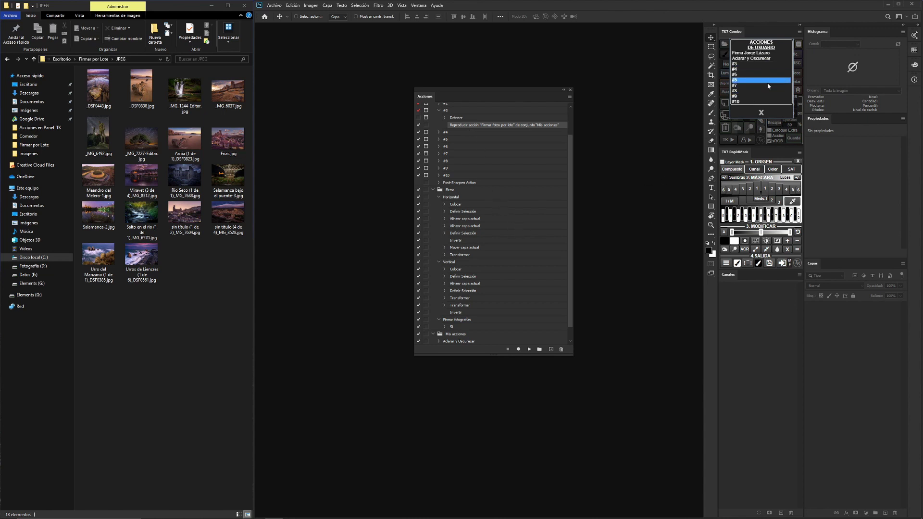
# Rename user action #3 to 'Firmar fotos en lote' and close the Acciones panel.
pyautogui.click(744, 66)
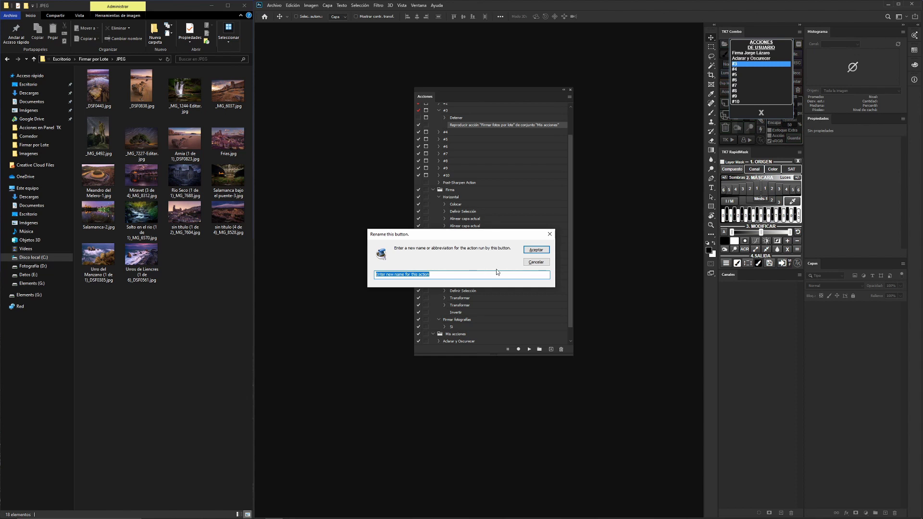
pyautogui.write('Firmar')
pyautogui.write(' fotos')
pyautogui.write(' en lote')
pyautogui.click(537, 251)
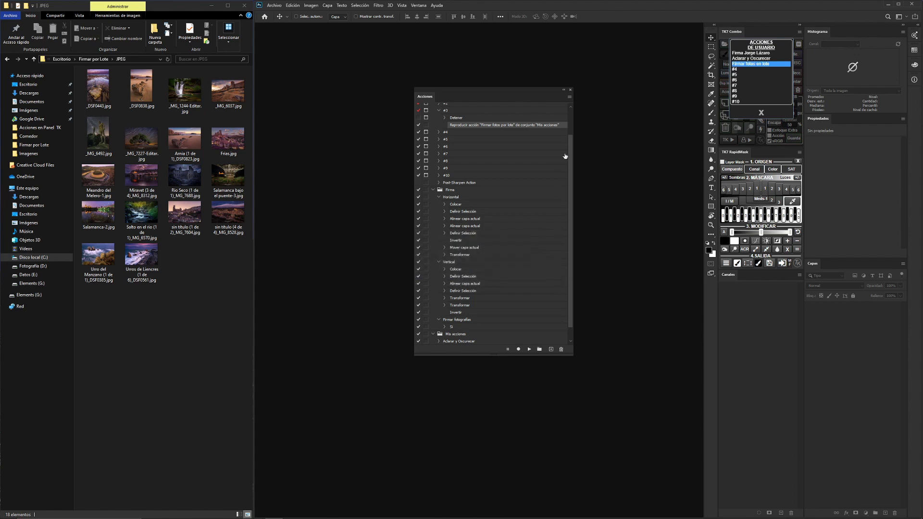
pyautogui.click(571, 91)
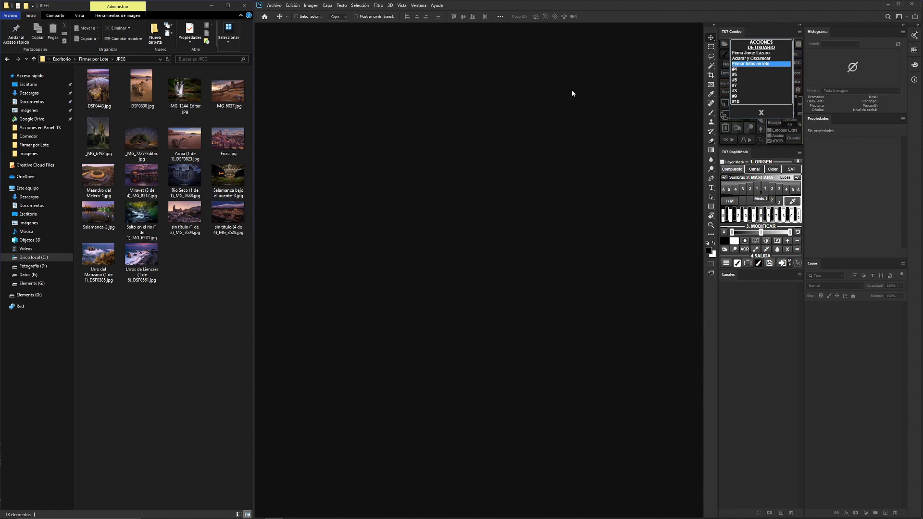
# Delete all 18 exported JPEGs from the JPEG folder and close the user actions list.
pyautogui.moveTo(86, 327); pyautogui.dragTo(243, 91)
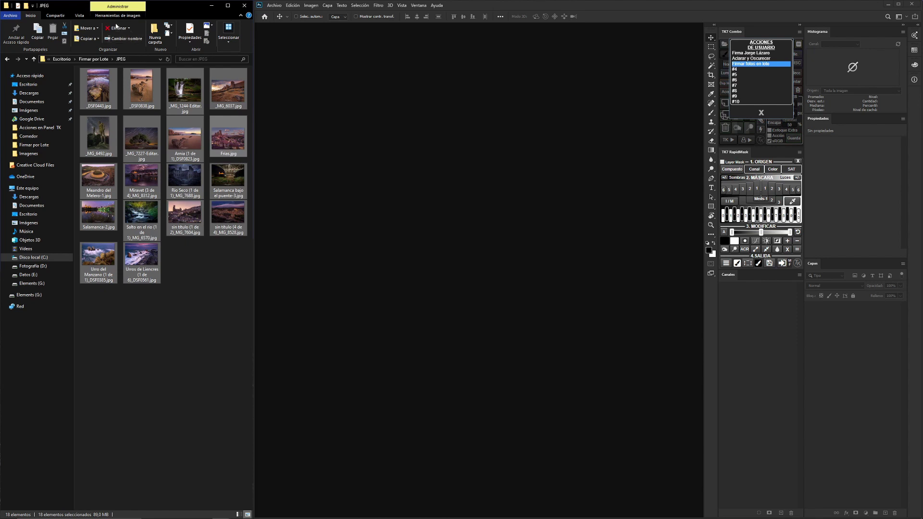
pyautogui.click(115, 28)
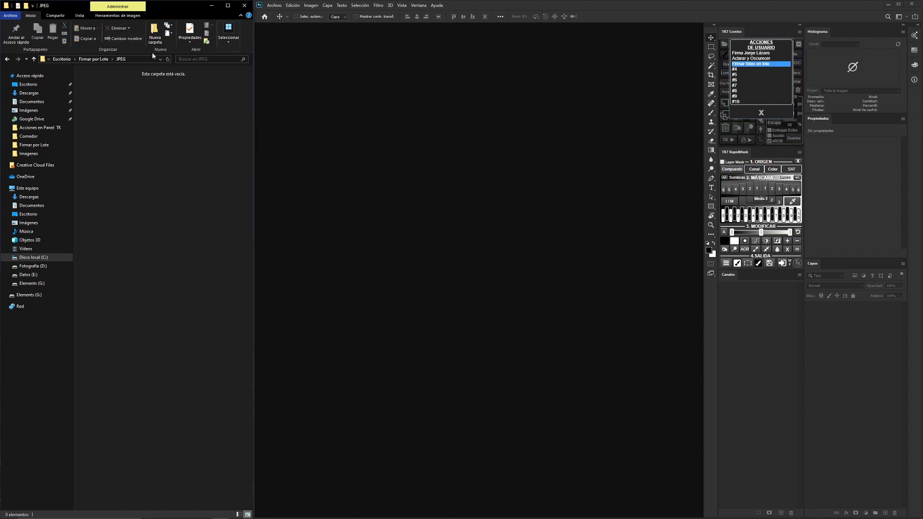
pyautogui.click(762, 113)
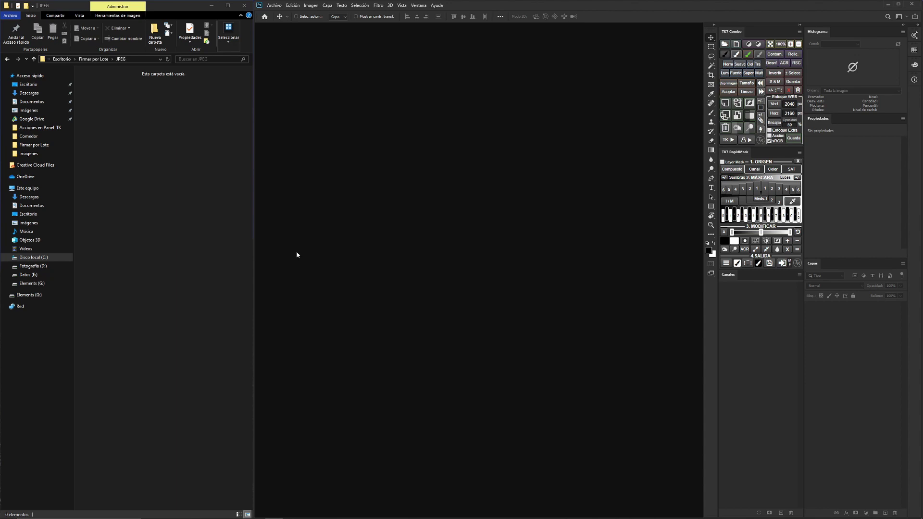
# Run the 'Firmar fotos en lote' user action with Ejecutar and watch the JPEG folder refill.
pyautogui.click(92, 59)
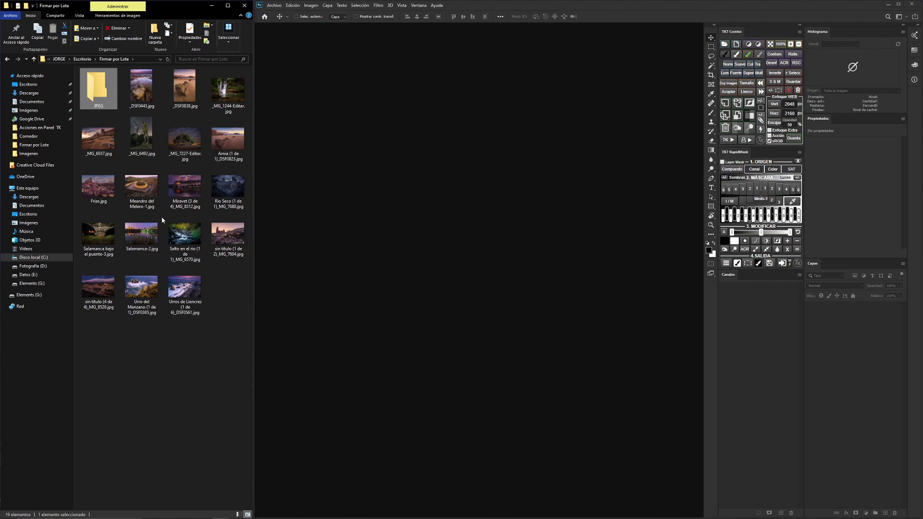
pyautogui.click(745, 140)
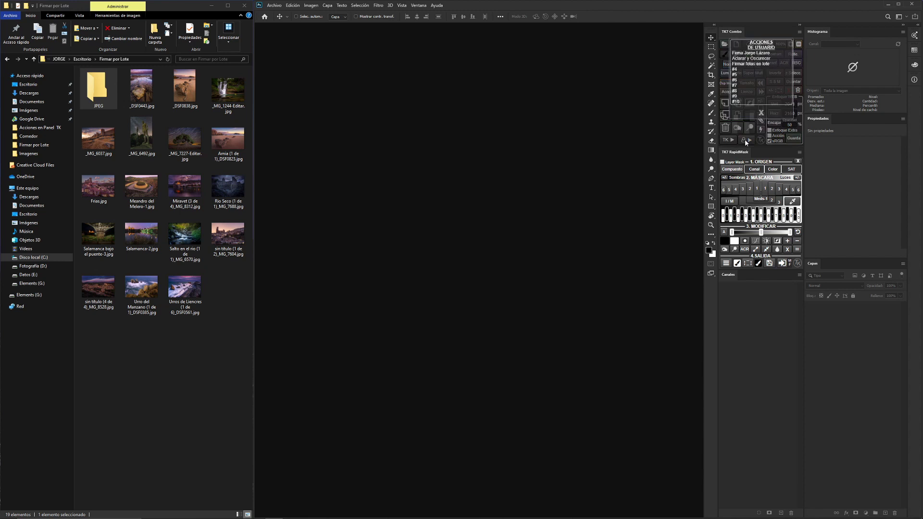
pyautogui.click(752, 66)
pyautogui.click(559, 160)
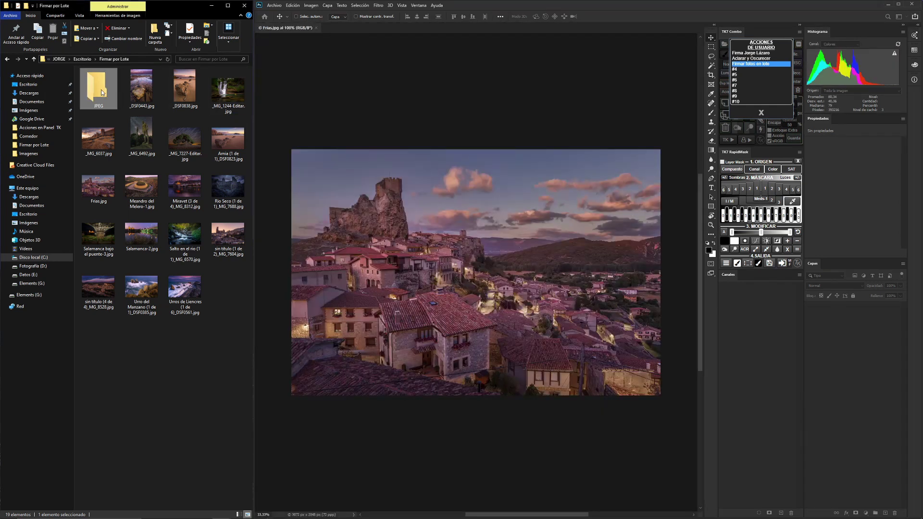
pyautogui.doubleClick(105, 93)
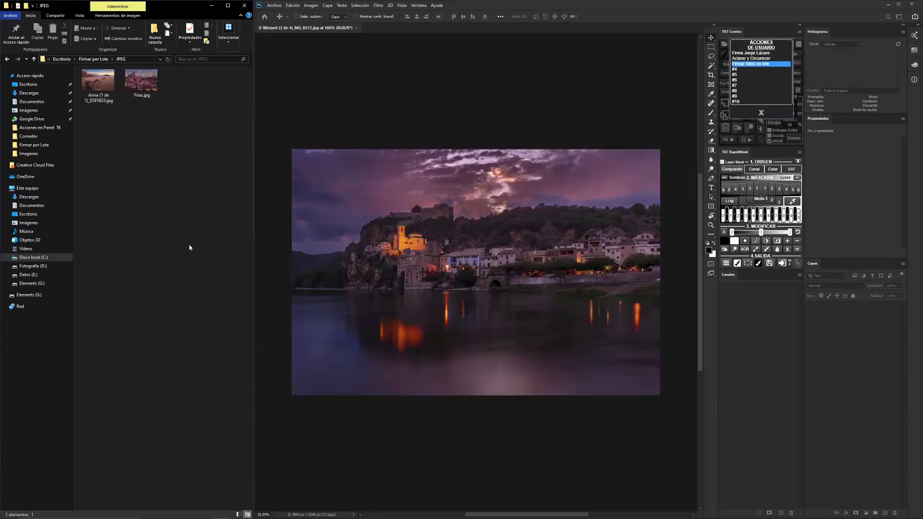